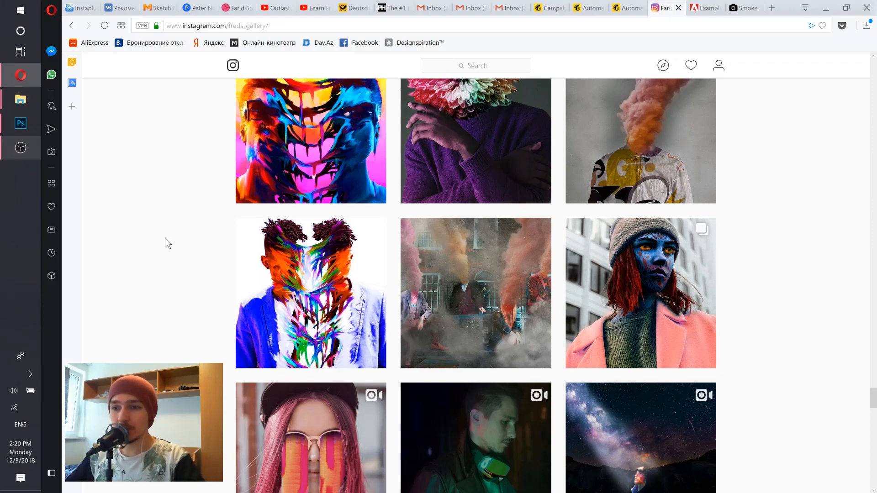
# - View the Instagram posts of the smoke-headed group and the single figure with a smoke plume for a head
pyautogui.click(456, 259)
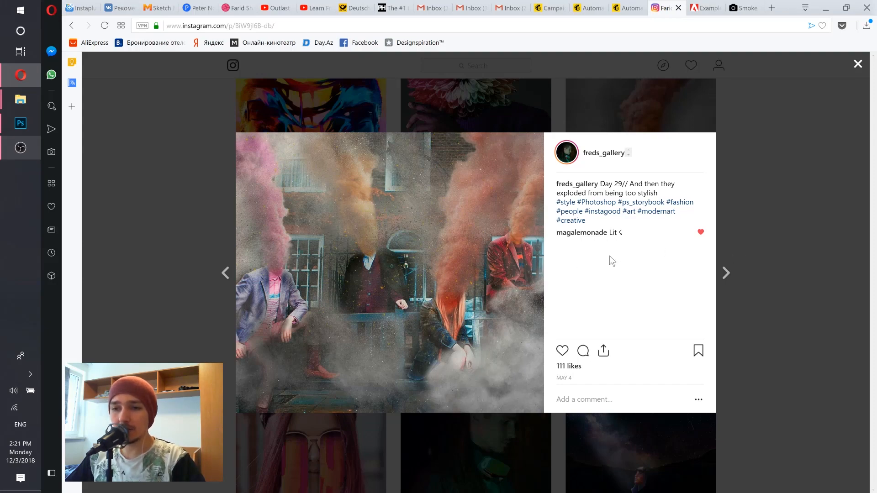
pyautogui.click(128, 149)
pyautogui.click(640, 142)
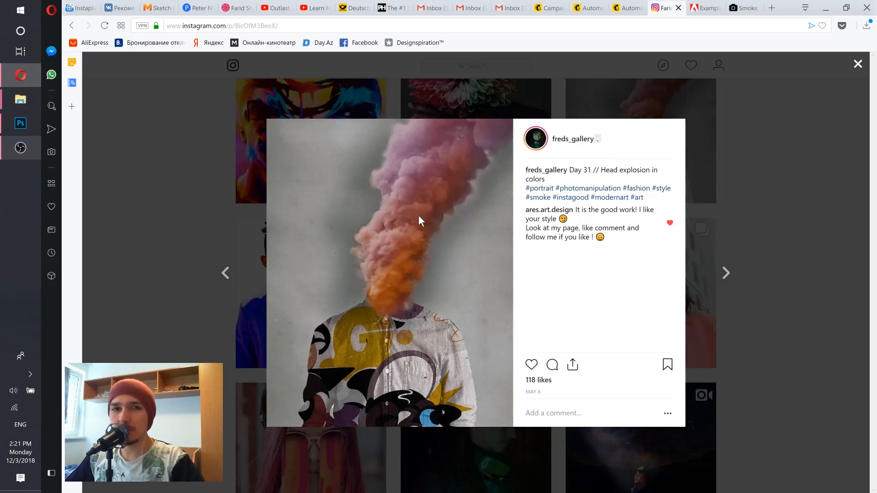
pyautogui.click(126, 204)
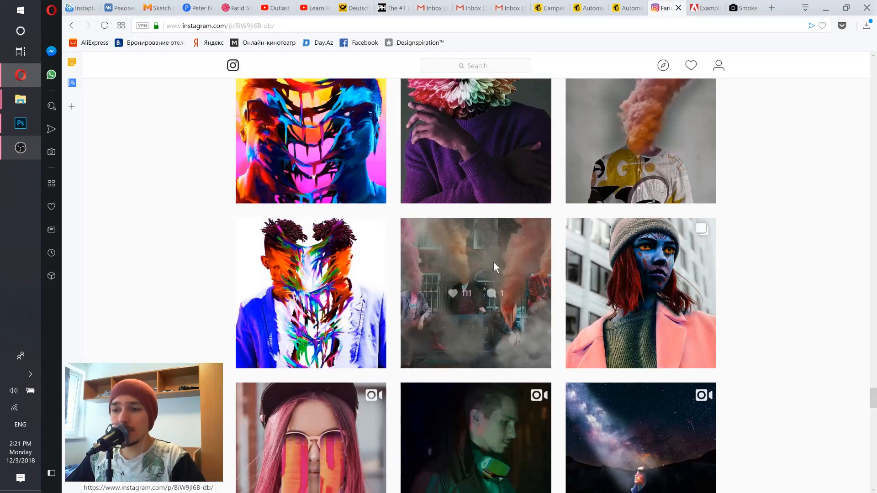
pyautogui.click(503, 360)
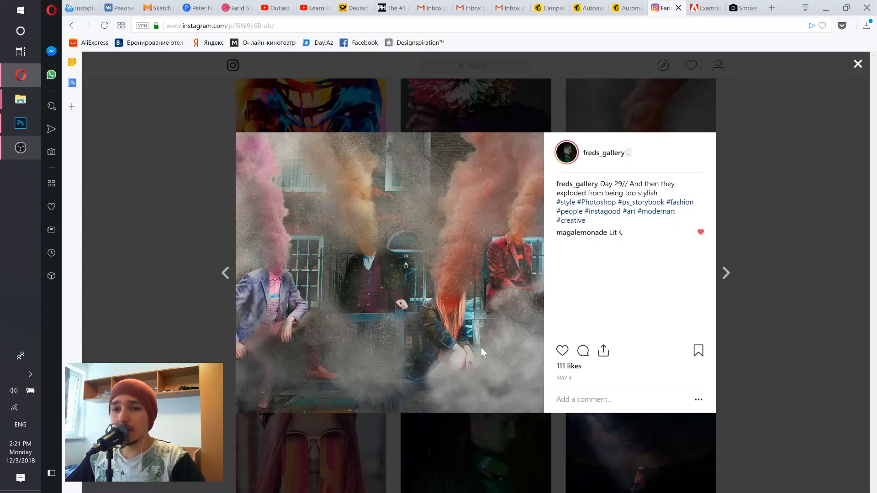
# - Switch to Unsplash, return to its home page and search the photo library for "fume"
pyautogui.click(743, 8)
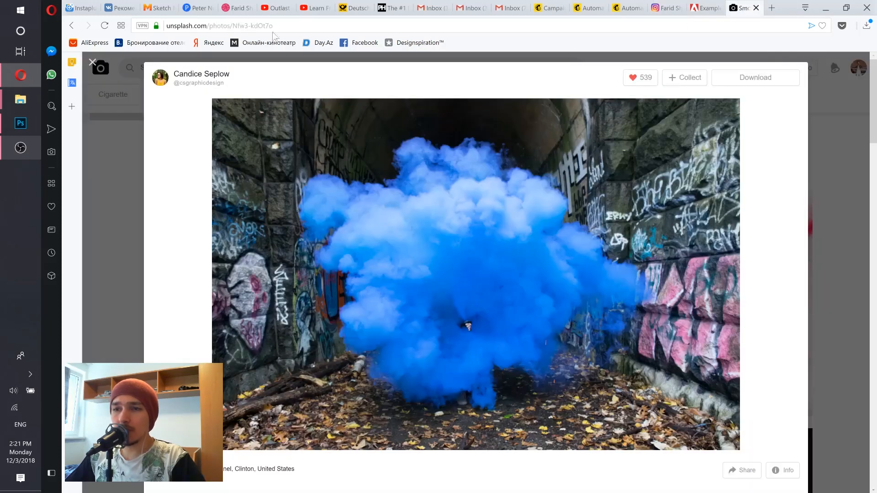
pyautogui.click(100, 69)
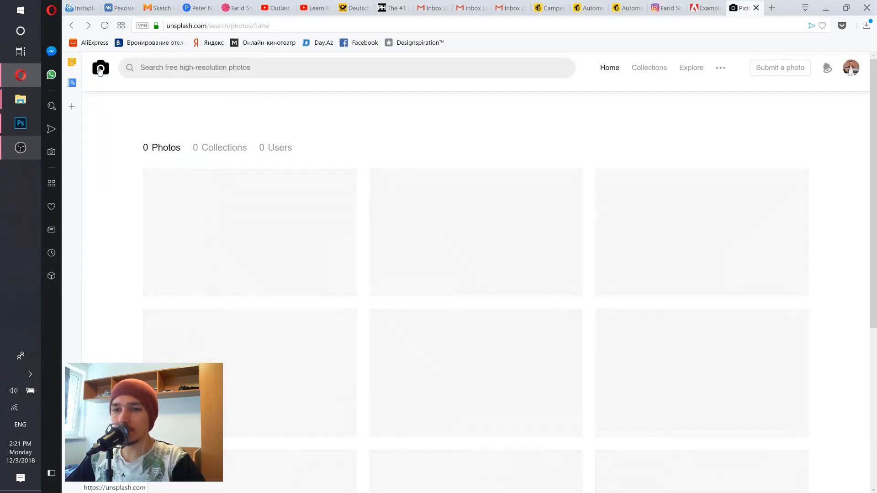
pyautogui.click(100, 70)
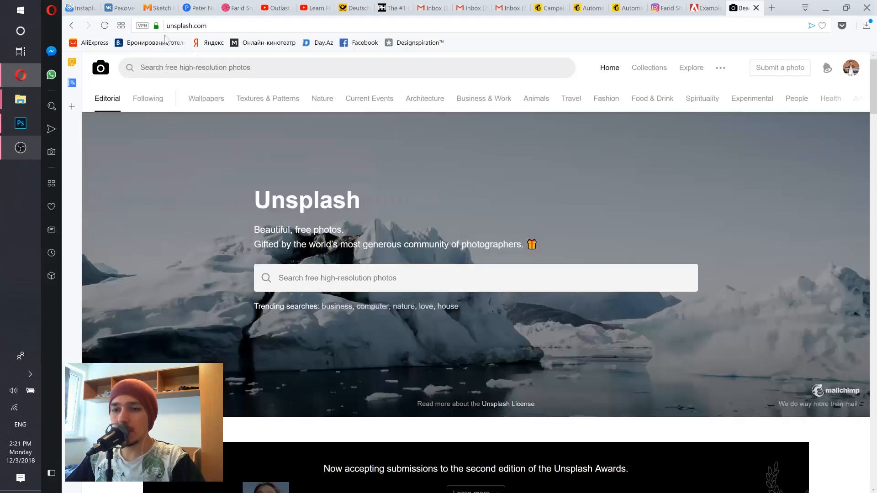
pyautogui.click(310, 278)
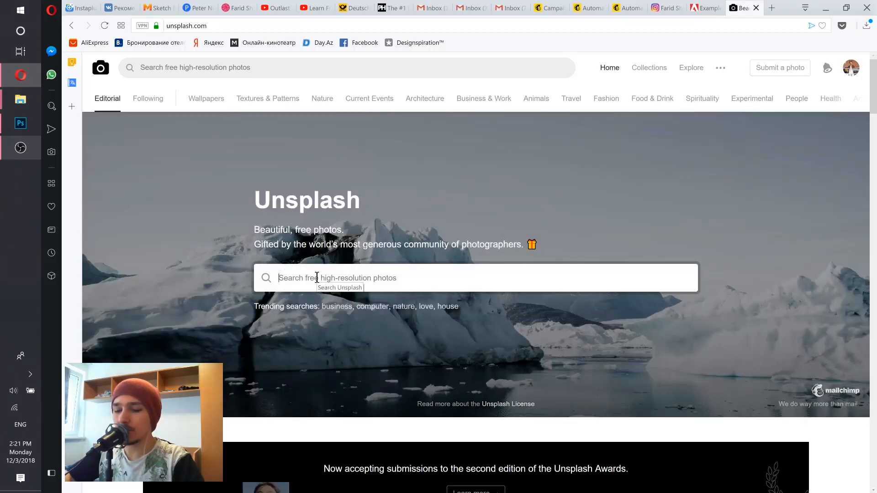
pyautogui.write('fume')
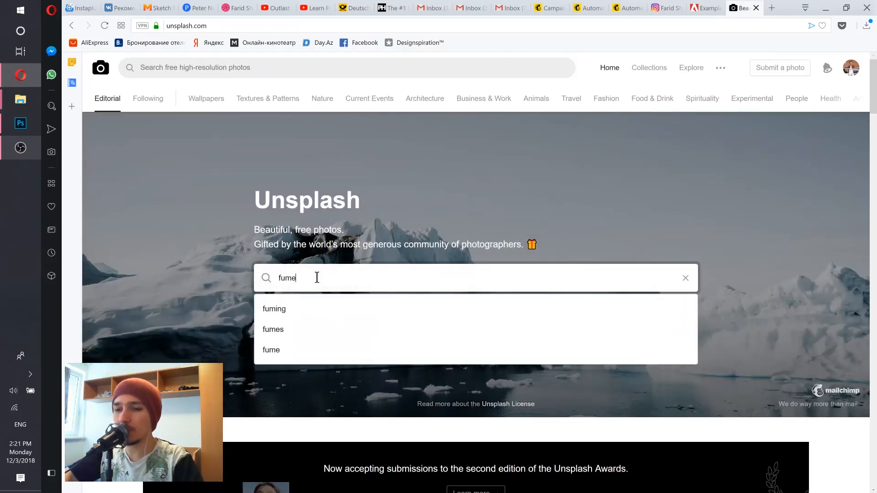
pyautogui.press('Return')
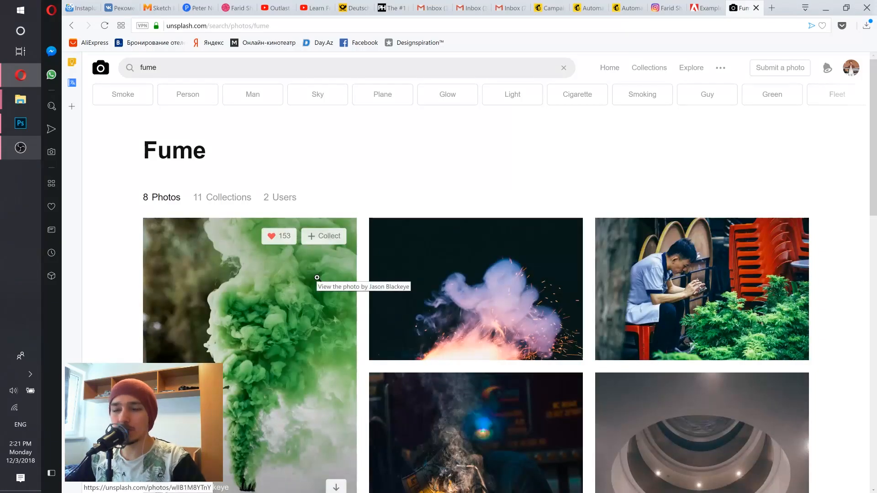
pyautogui.scroll(-10, 372, 178)
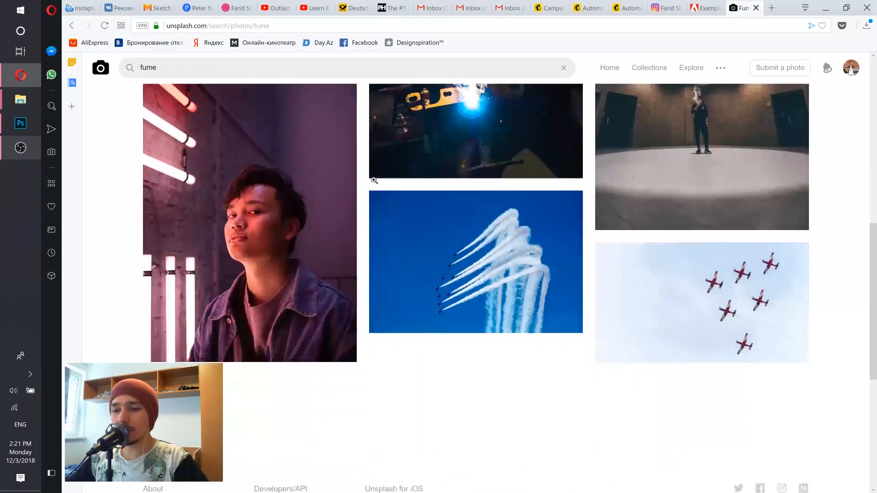
pyautogui.scroll(10, 374, 180)
# - Replace the Unsplash photo search term with "smoke" and run the search
pyautogui.moveTo(162, 68); pyautogui.dragTo(118, 57)
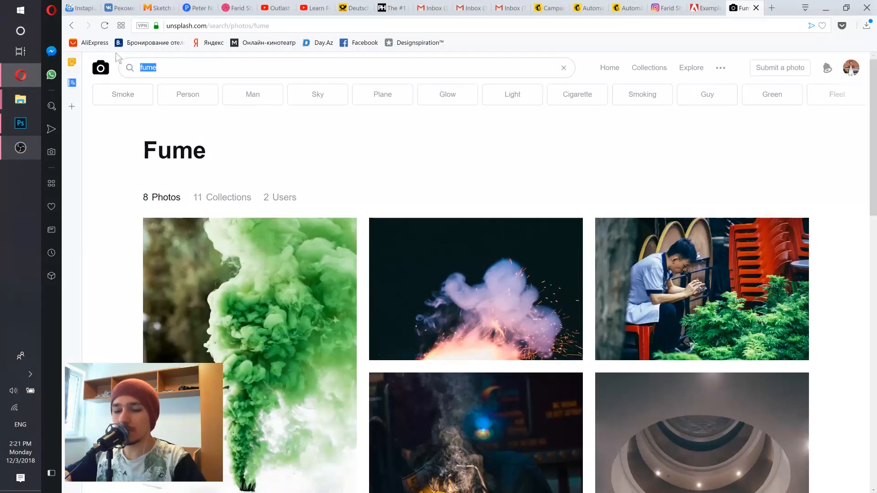
pyautogui.write('smoke')
pyautogui.press('Return')
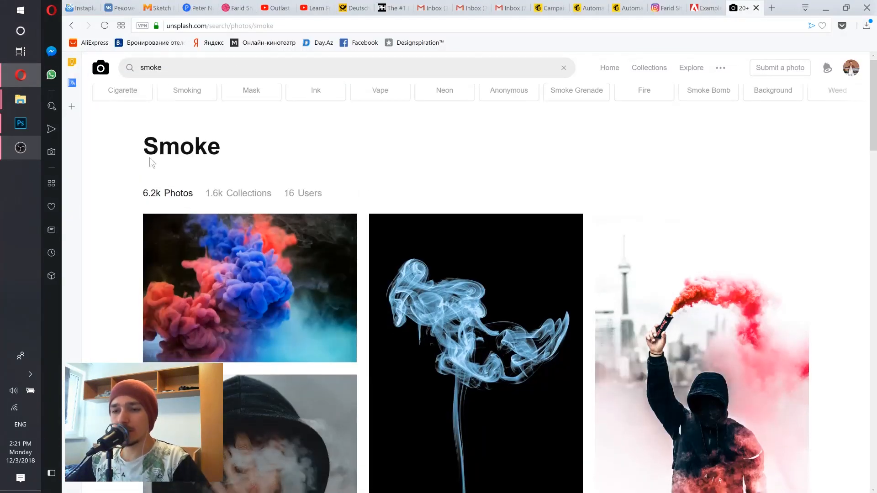
# - Examine the smoke photo results for dense, colourful clouds, including the blue smoke shot in the graffiti tunnel
pyautogui.scroll(-3, 153, 162)
pyautogui.scroll(2, 152, 163)
pyautogui.scroll(-7, 246, 274)
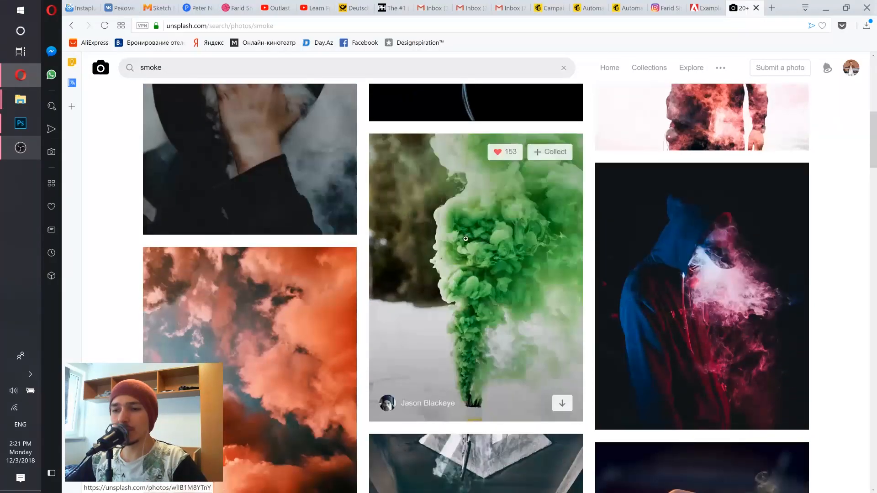
pyautogui.scroll(-6, 466, 239)
pyautogui.scroll(6, 503, 243)
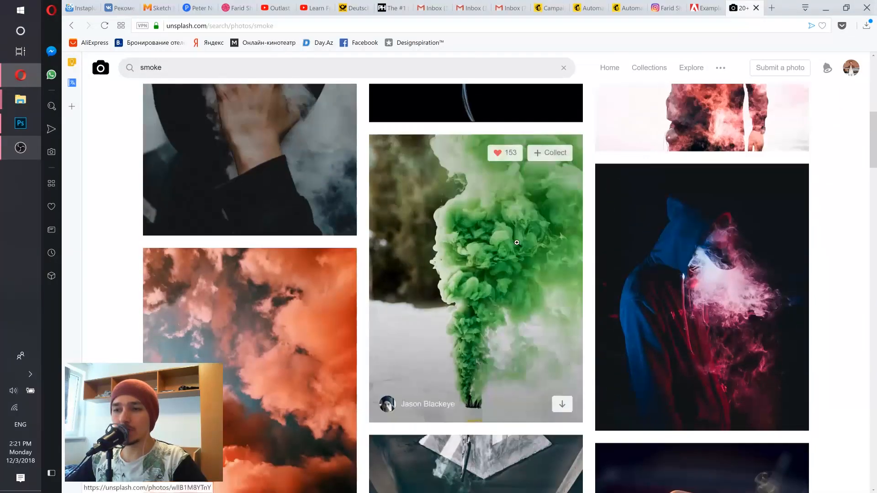
pyautogui.scroll(-12, 517, 243)
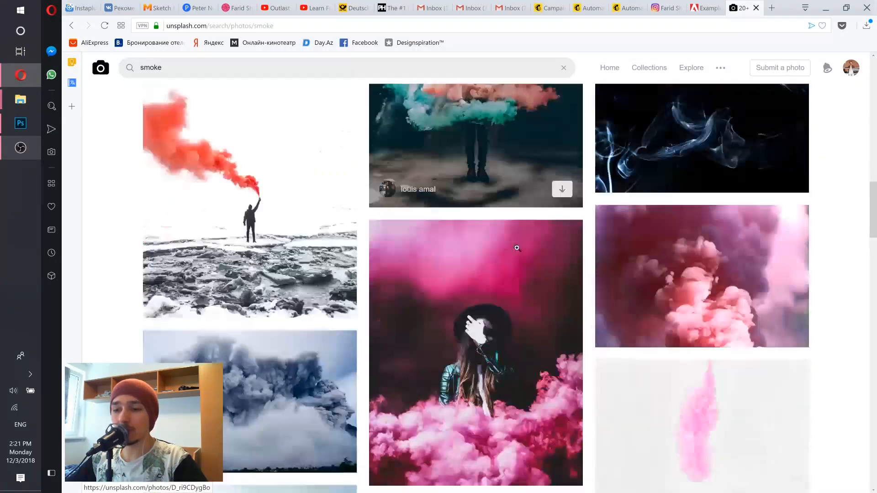
pyautogui.scroll(-4, 517, 248)
pyautogui.scroll(-8, 507, 251)
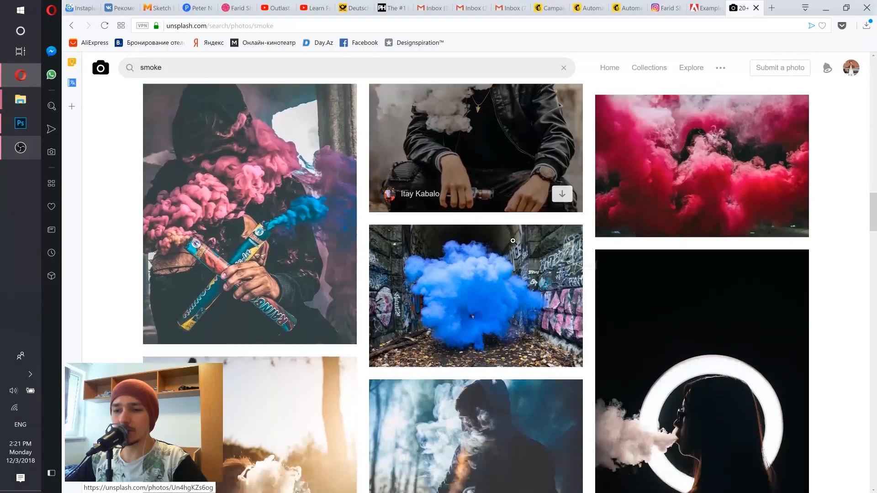
pyautogui.scroll(-2, 513, 241)
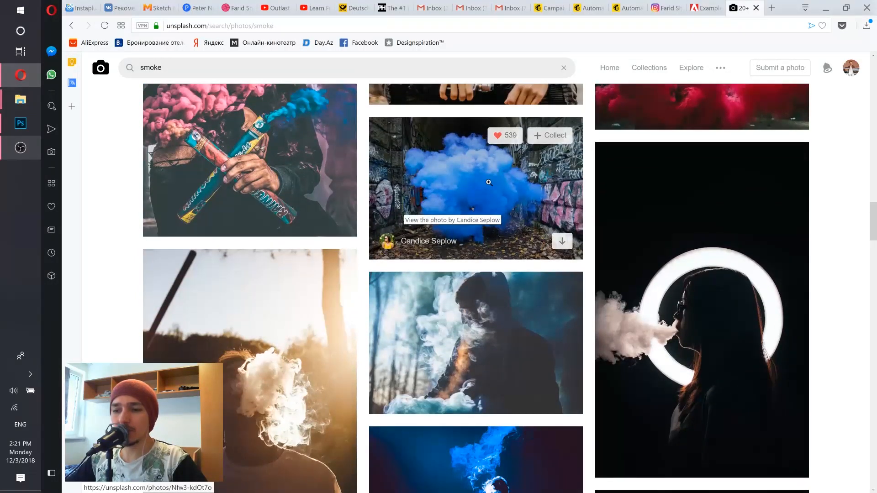
pyautogui.scroll(-16, 489, 182)
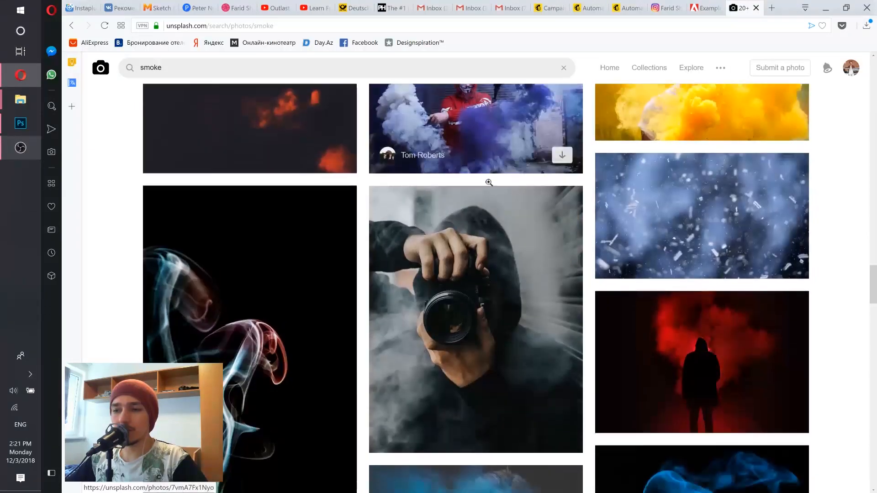
pyautogui.scroll(-8, 488, 182)
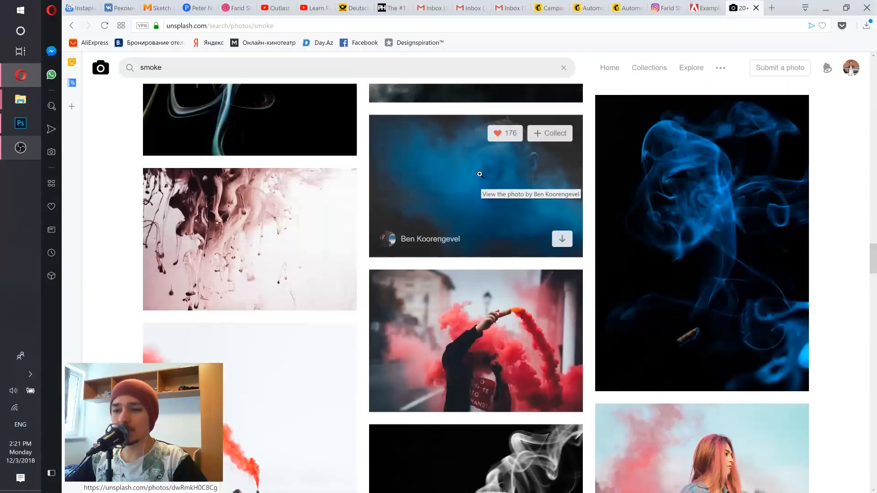
pyautogui.scroll(-10, 487, 169)
pyautogui.scroll(-15, 473, 185)
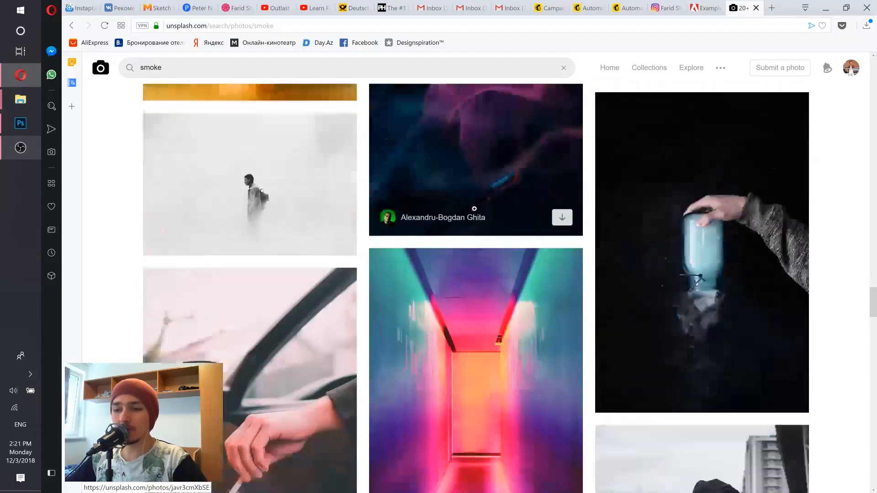
pyautogui.scroll(-5, 470, 203)
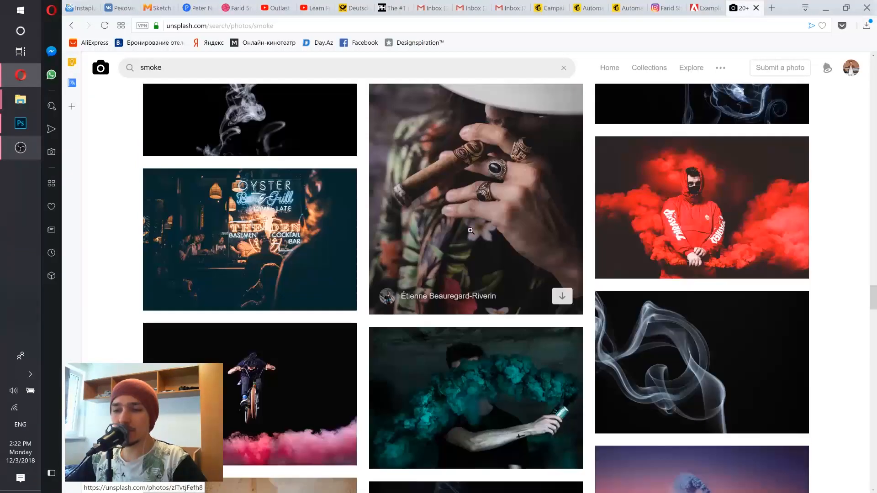
pyautogui.scroll(12, 482, 259)
pyautogui.scroll(20, 481, 259)
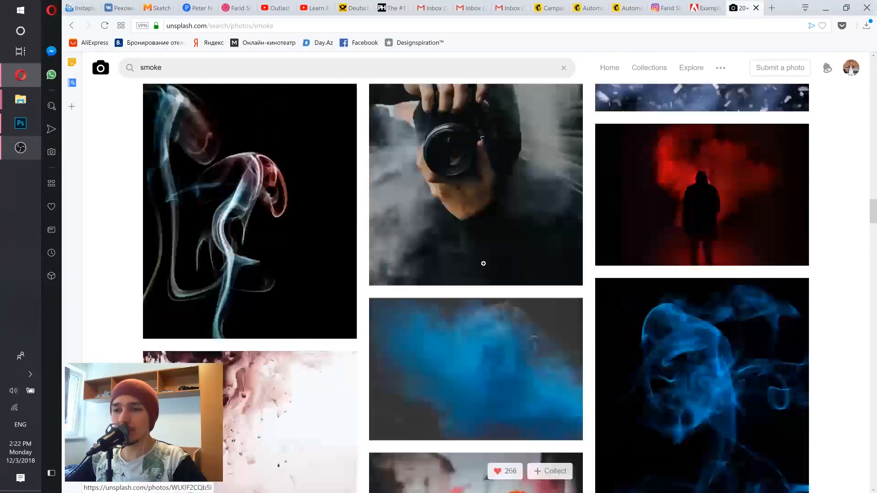
pyautogui.scroll(-3, 482, 270)
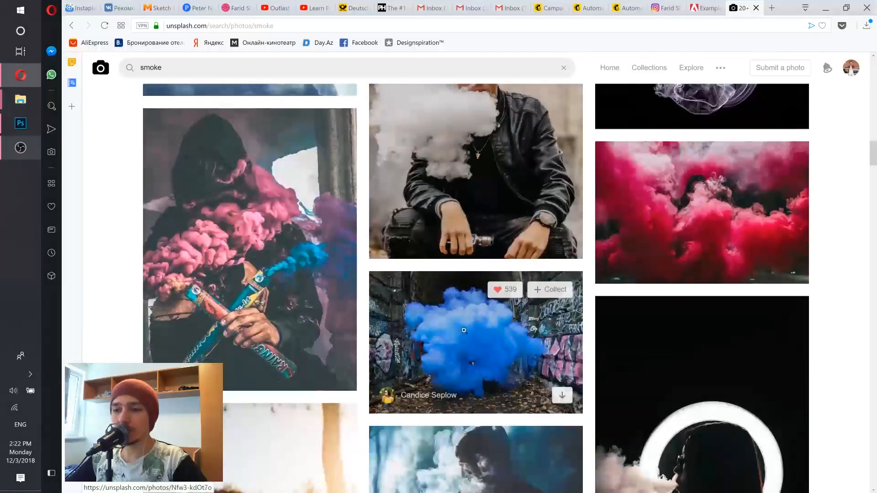
# - Switch to Photoshop and place the blue smoke photo from the Downloads folder over the portrait at its default size
pyautogui.click(23, 128)
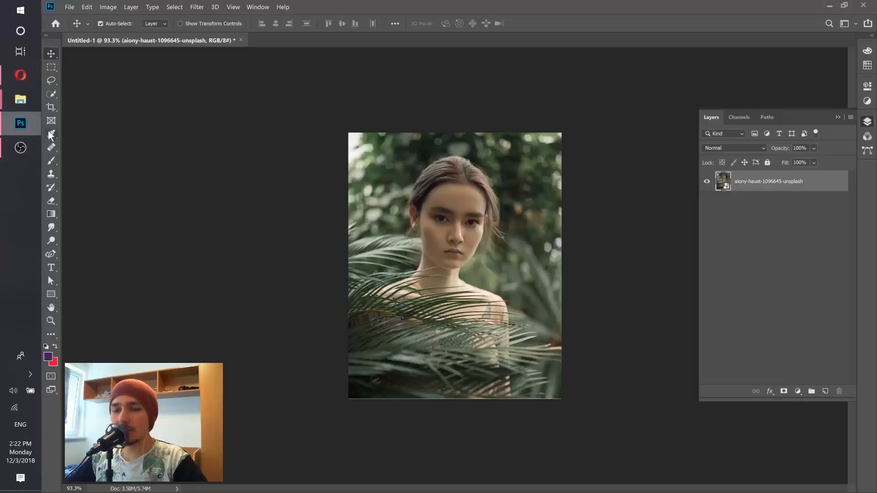
pyautogui.moveTo(20, 99)
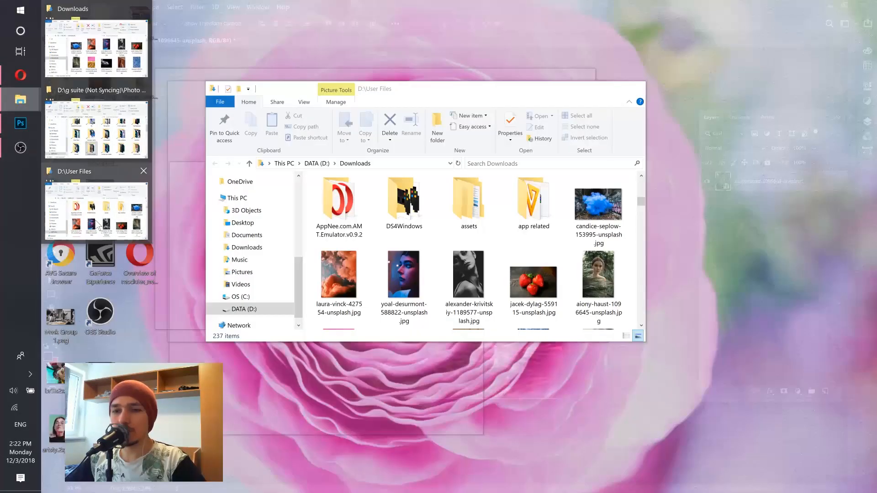
pyautogui.click(91, 205)
pyautogui.moveTo(598, 206); pyautogui.dragTo(529, 385)
pyautogui.moveTo(513, 304); pyautogui.dragTo(620, 268)
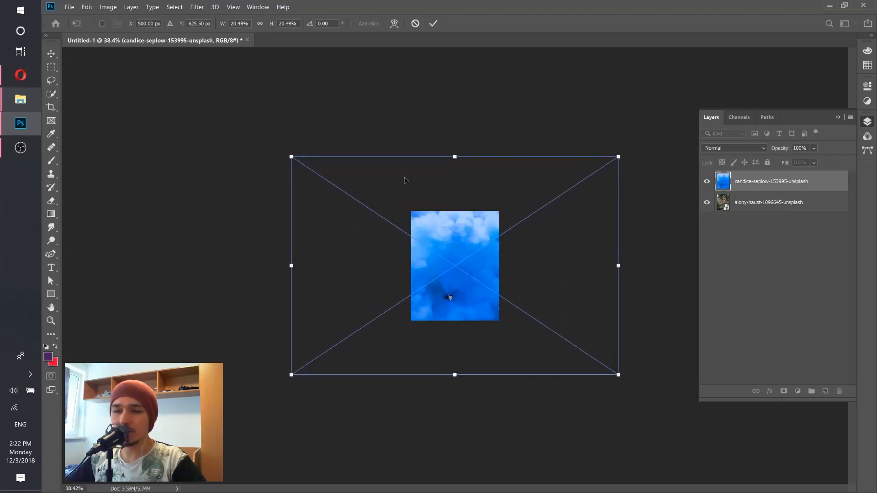
pyautogui.moveTo(429, 251); pyautogui.dragTo(444, 251)
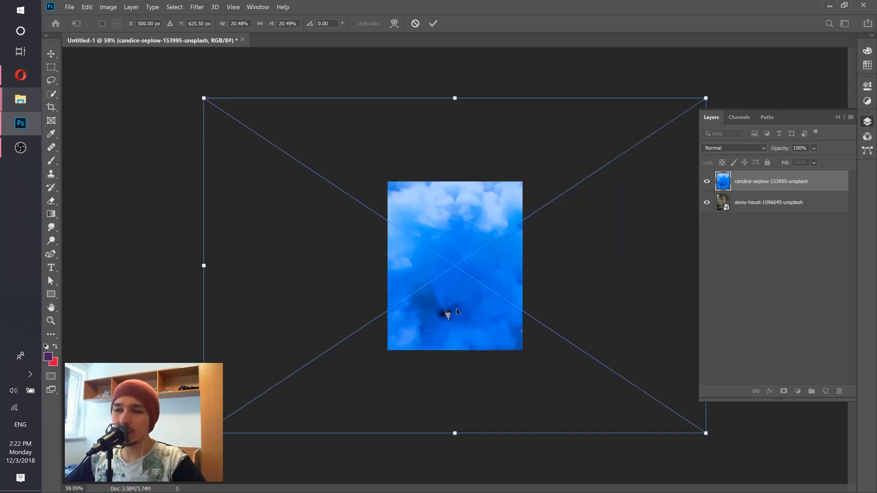
pyautogui.click(433, 24)
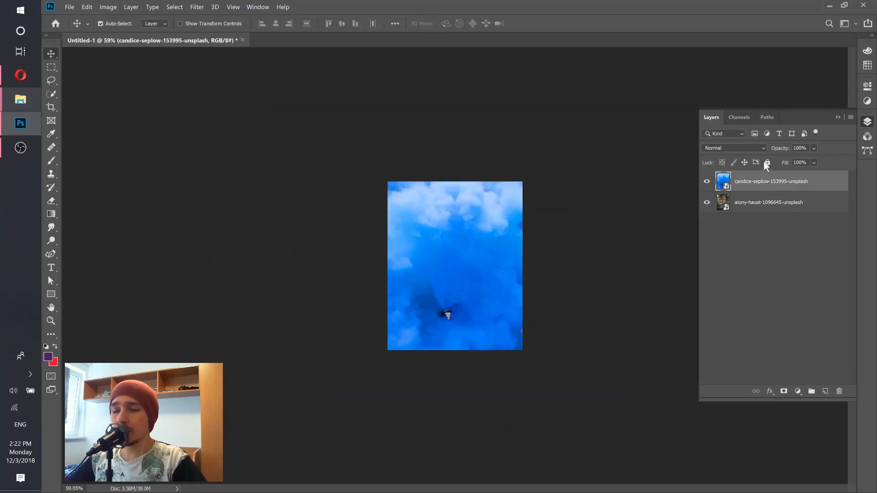
# - Try the Multiply blend mode on the blue smoke layer
pyautogui.click(720, 151)
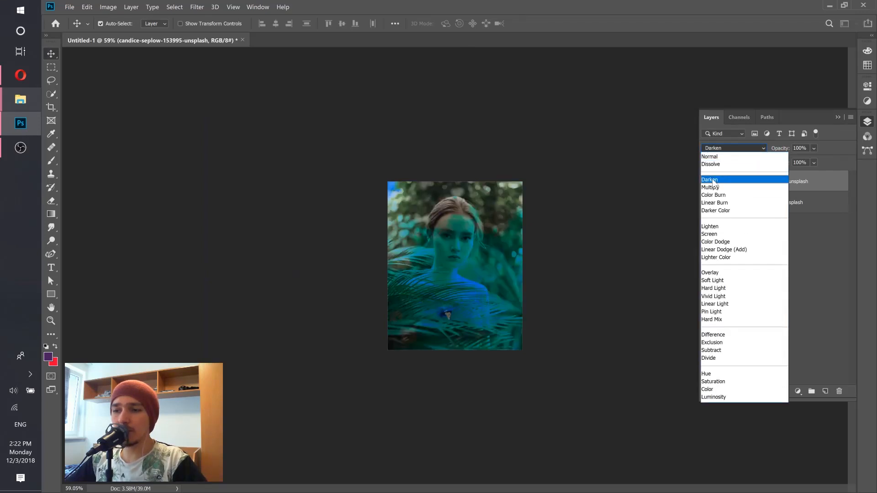
pyautogui.click(712, 188)
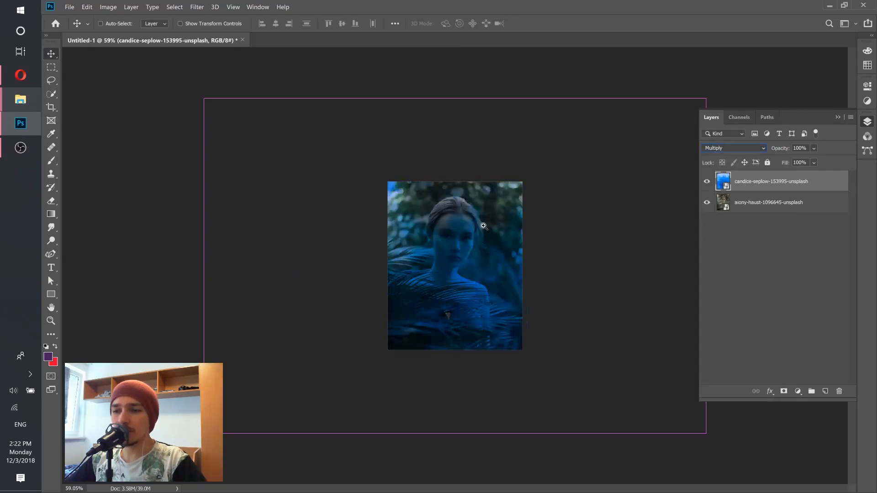
pyautogui.moveTo(484, 225); pyautogui.dragTo(497, 229)
# - Set the blue smoke layer's blend mode to Lighten and add a white layer mask to it
pyautogui.click(731, 148)
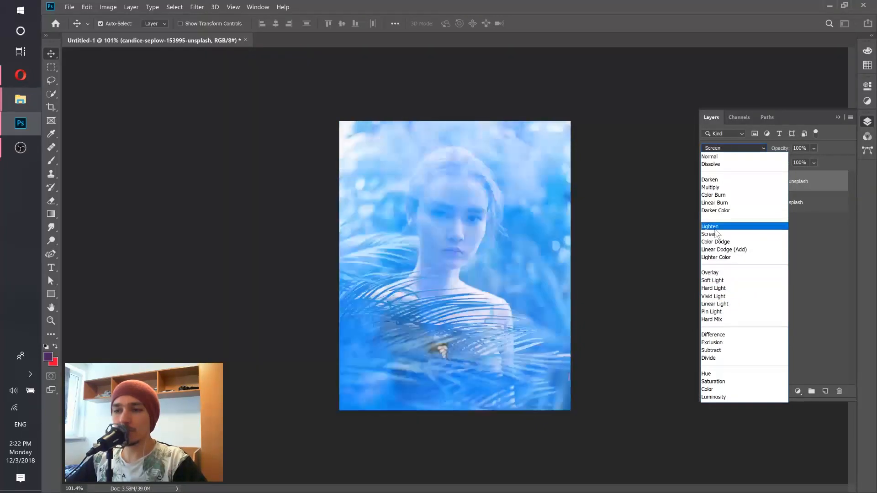
pyautogui.click(712, 227)
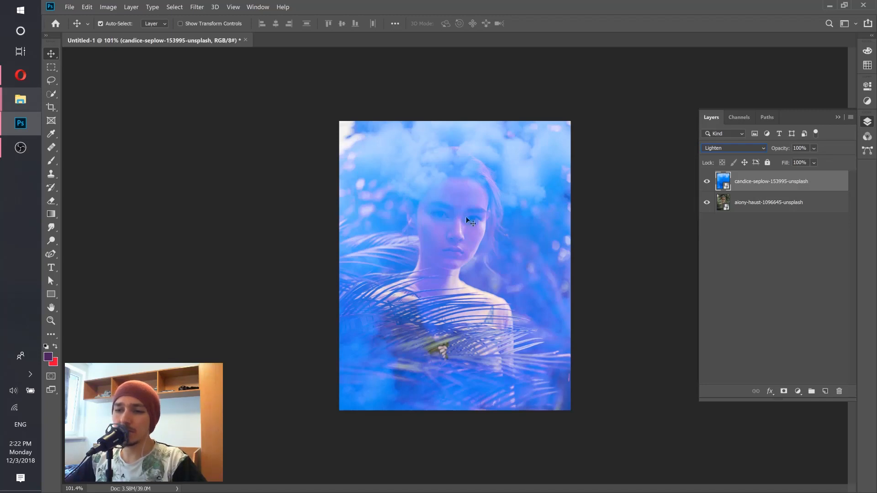
pyautogui.scroll(2, 466, 210)
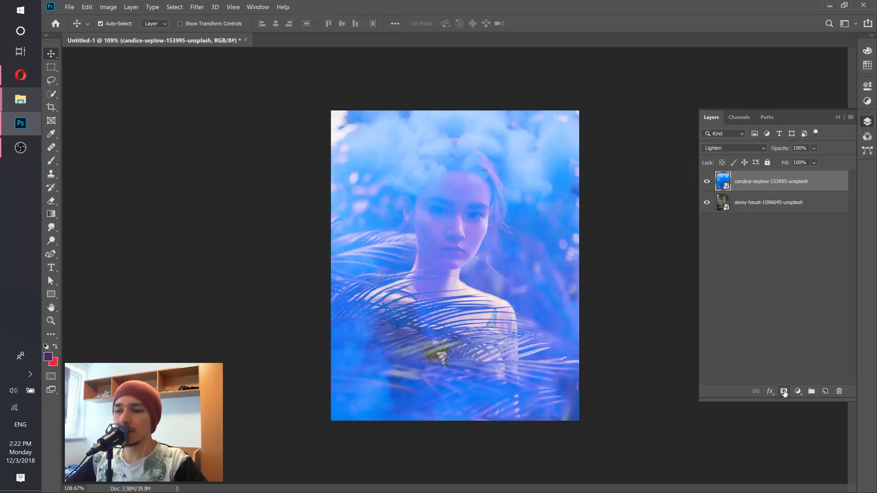
pyautogui.click(784, 392)
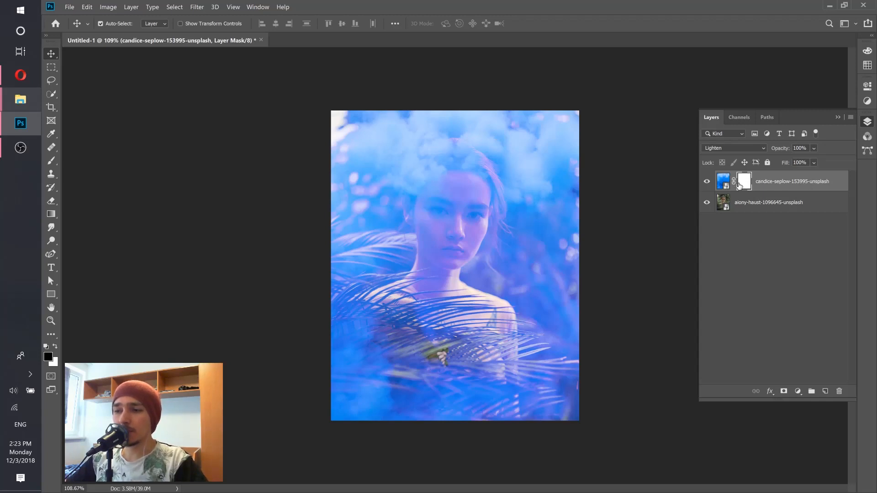
# - Paint black over the woman's face and hair on the smoke layer's mask with a soft 143 px brush, 30% opacity and 3% flow
pyautogui.click(51, 160)
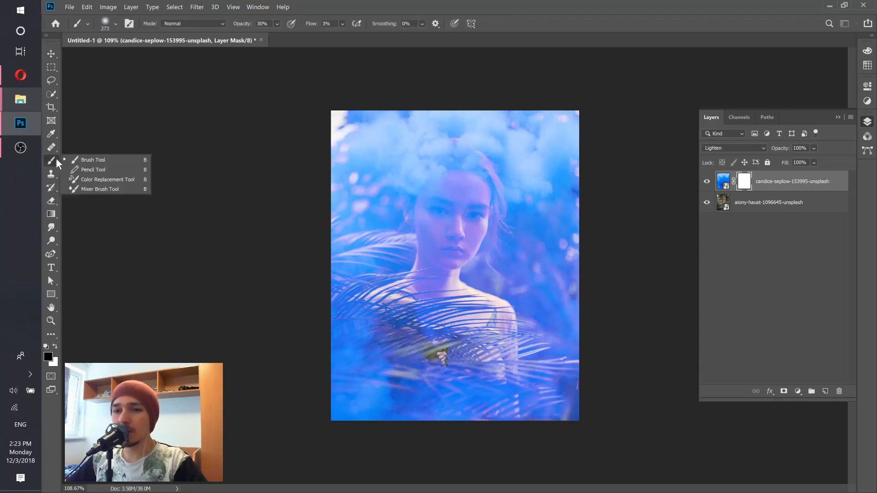
pyautogui.click(89, 162)
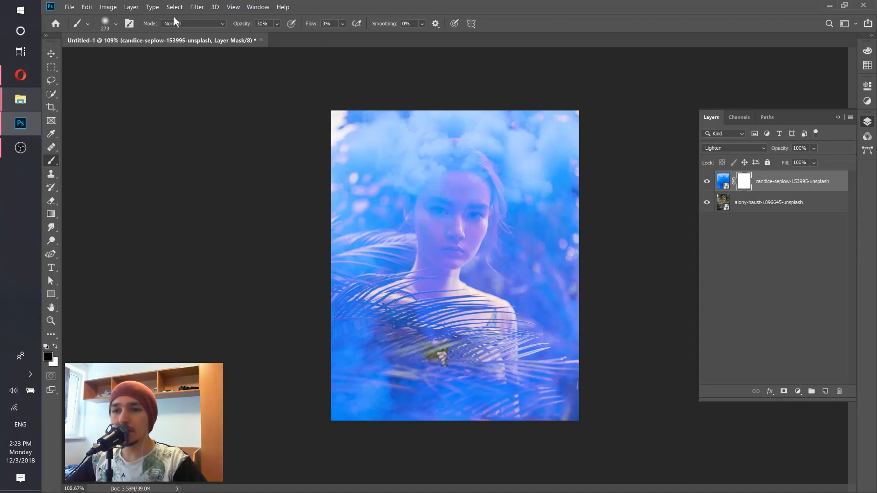
pyautogui.click(115, 23)
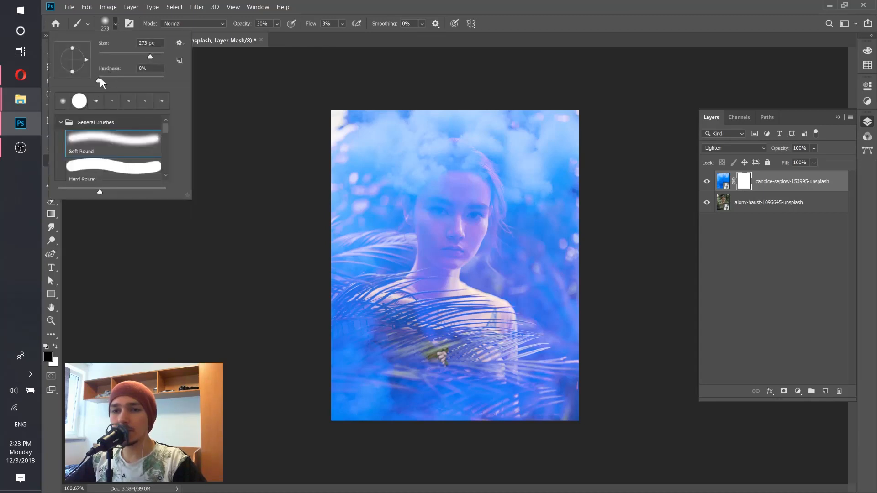
pyautogui.moveTo(135, 57); pyautogui.dragTo(139, 62)
pyautogui.click(383, 9)
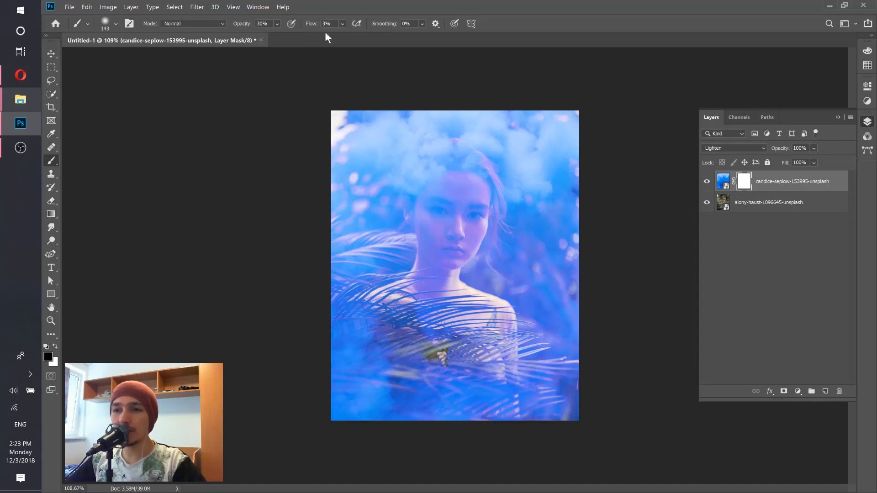
pyautogui.keyDown('ctrl'); pyautogui.click(469, 202); pyautogui.keyUp('ctrl')
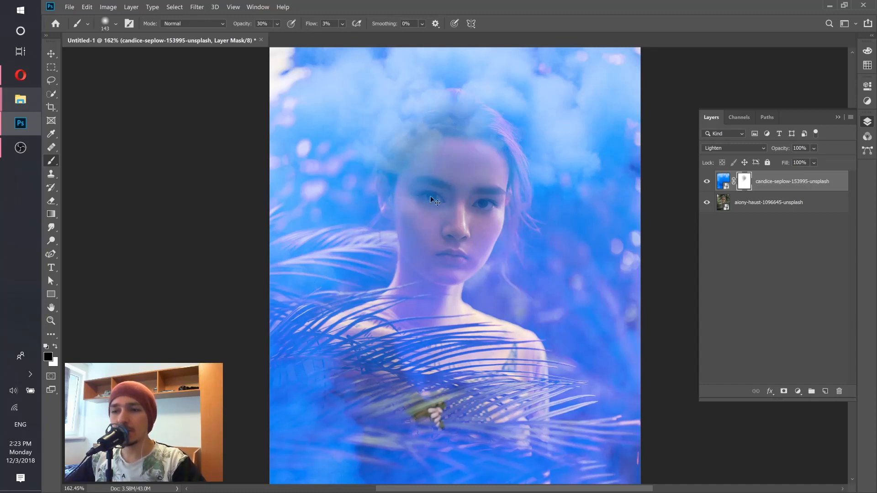
pyautogui.scroll(3, 434, 194)
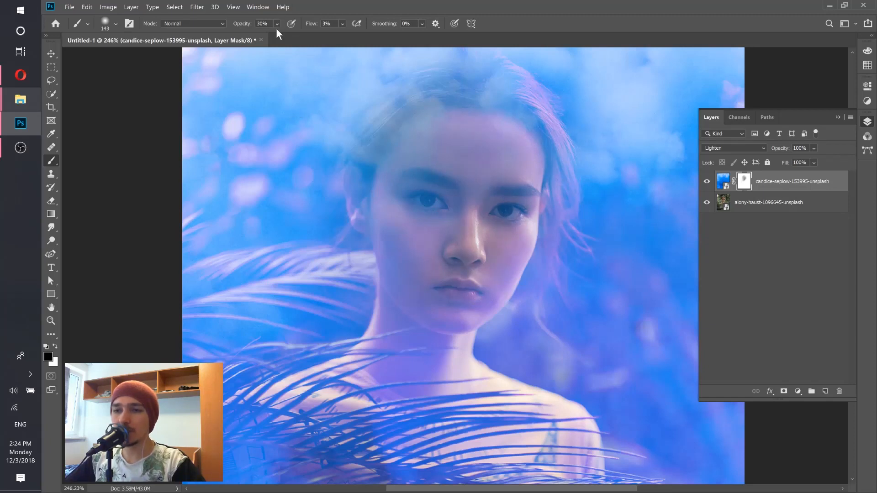
# - Try a mask stroke across the forehead and hair with the brush at 100% opacity and 100% flow, and undo it
pyautogui.moveTo(276, 24)
pyautogui.mouseDown()
pyautogui.moveTo(350, 37)
pyautogui.moveTo(429, 33)
pyautogui.mouseUp()
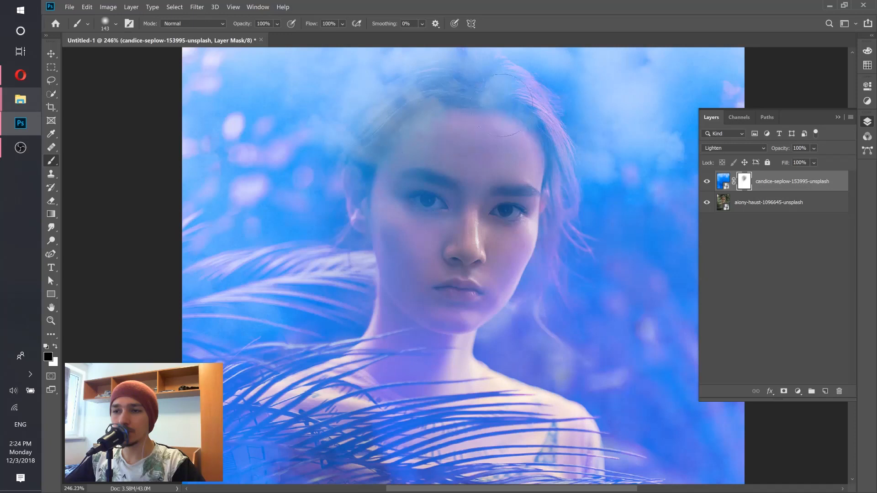
pyautogui.moveTo(502, 105); pyautogui.dragTo(256, 234)
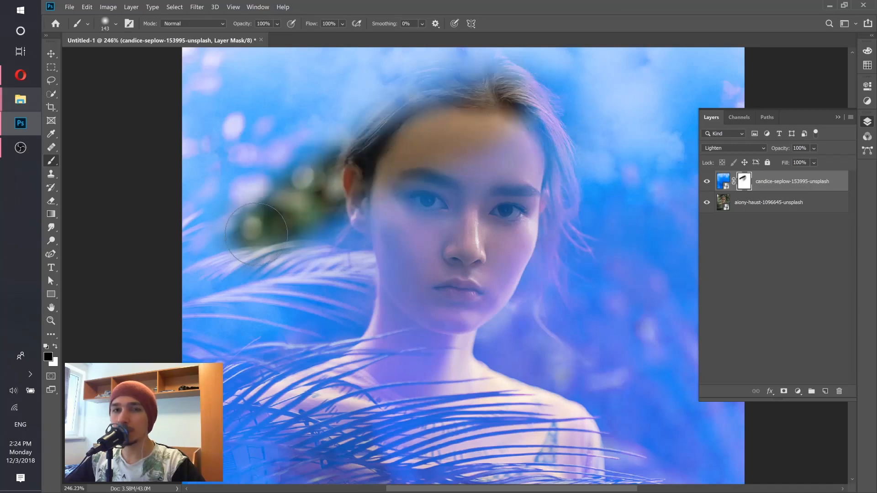
pyautogui.hotkey('ctrl', 'z')
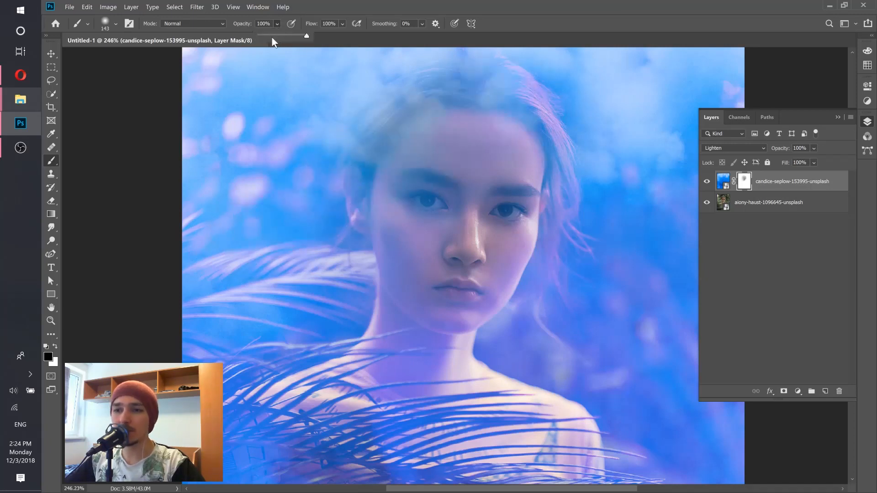
# - Paint more of the smoke away from the face and hair on the mask with the brush at 33% opacity and 6% flow
pyautogui.moveTo(270, 37); pyautogui.dragTo(276, 39)
pyautogui.click(343, 23)
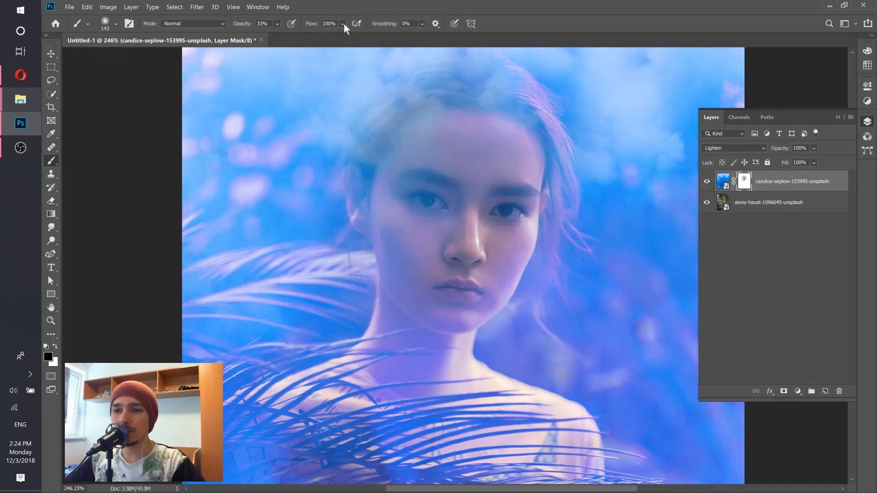
pyautogui.moveTo(338, 37); pyautogui.dragTo(333, 35)
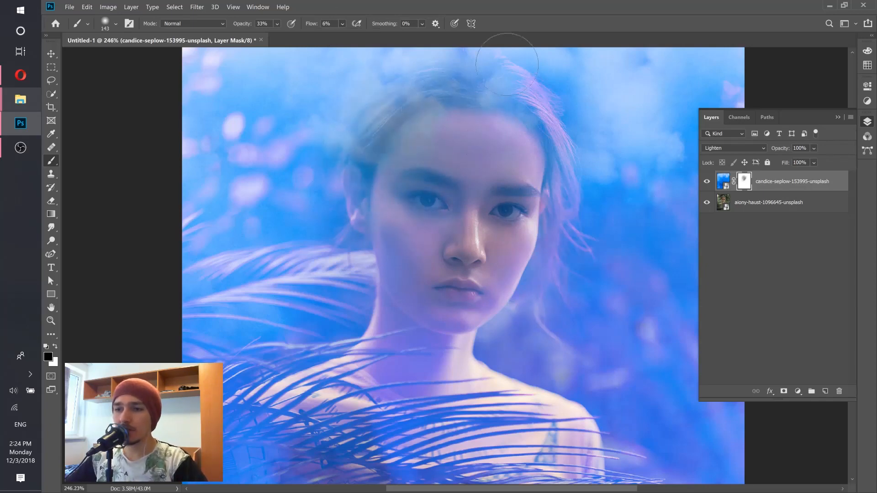
pyautogui.moveTo(497, 202); pyautogui.dragTo(480, 218)
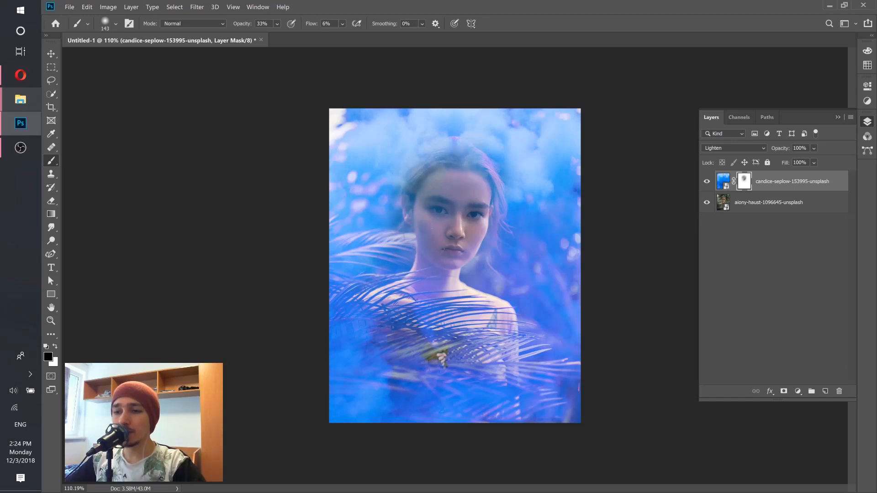
pyautogui.moveTo(387, 251); pyautogui.dragTo(387, 252)
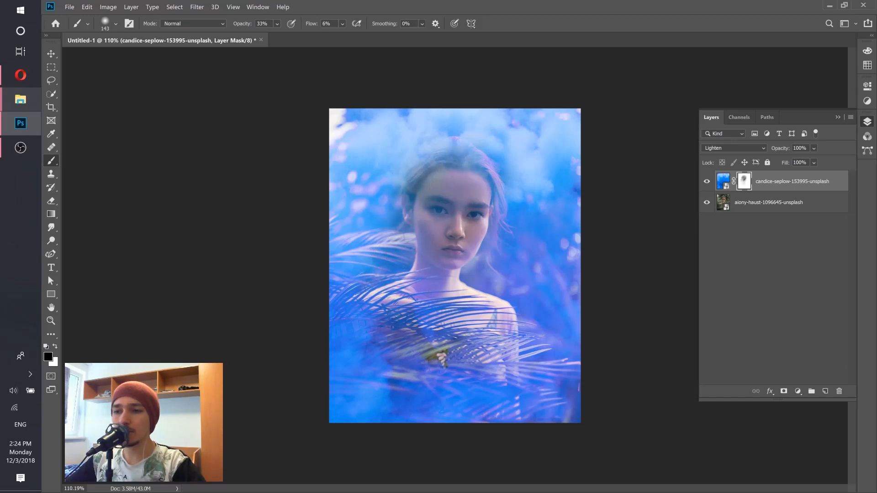
# - Disable and re-enable the smoke layer's mask to compare the portrait before and after masking
pyautogui.rightClick(745, 184)
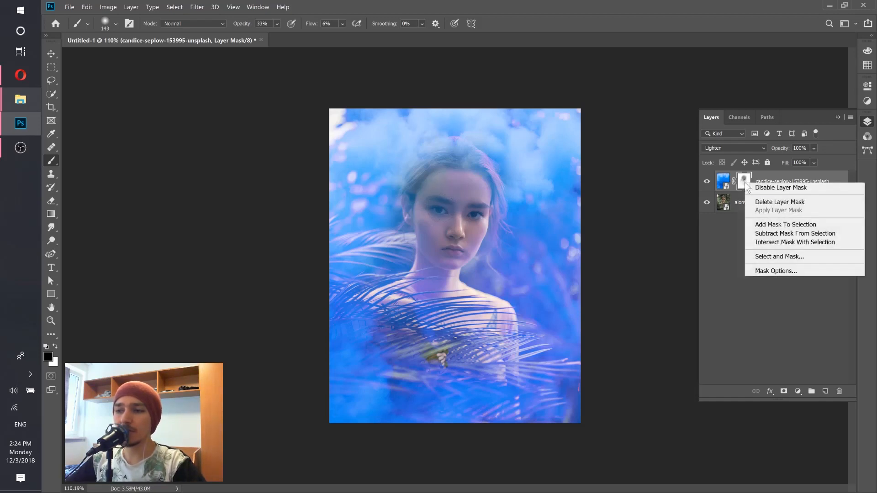
pyautogui.click(760, 187)
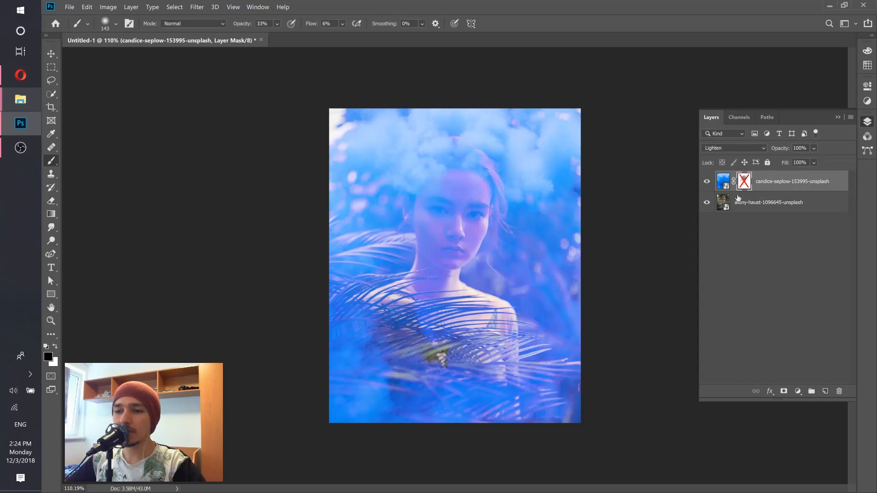
pyautogui.rightClick(745, 184)
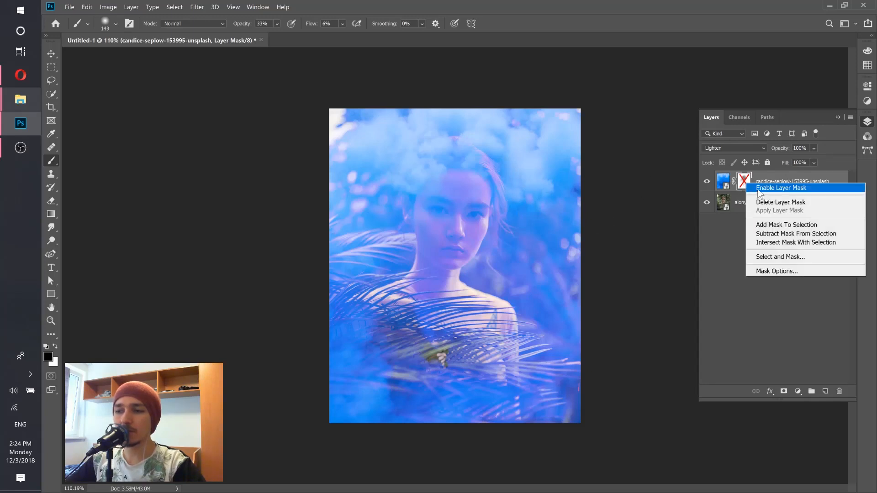
pyautogui.click(758, 187)
pyautogui.scroll(3, 477, 218)
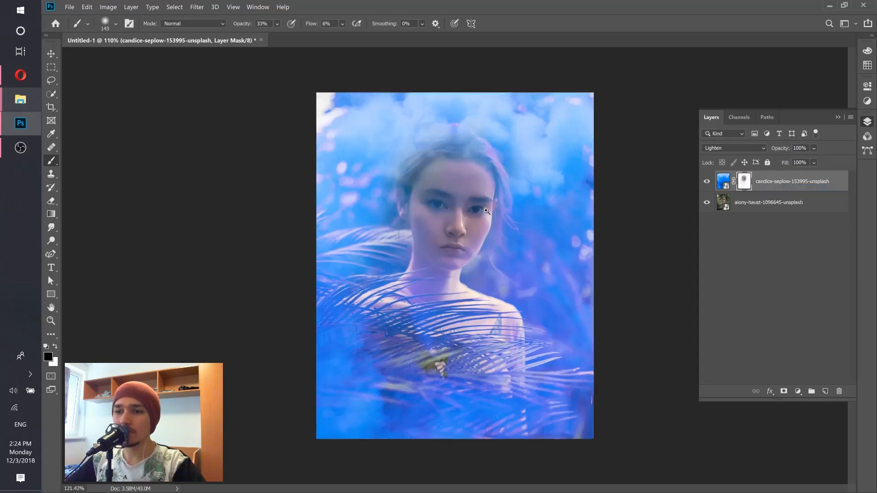
pyautogui.scroll(-3, 485, 205)
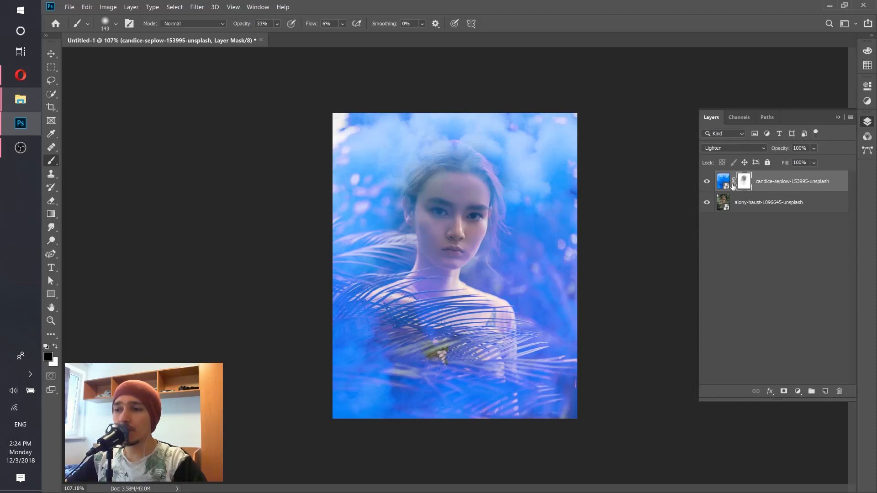
# - Try desaturating the smoke image itself, not its mask, with a Vibrance adjustment at -100 saturation
pyautogui.click(722, 185)
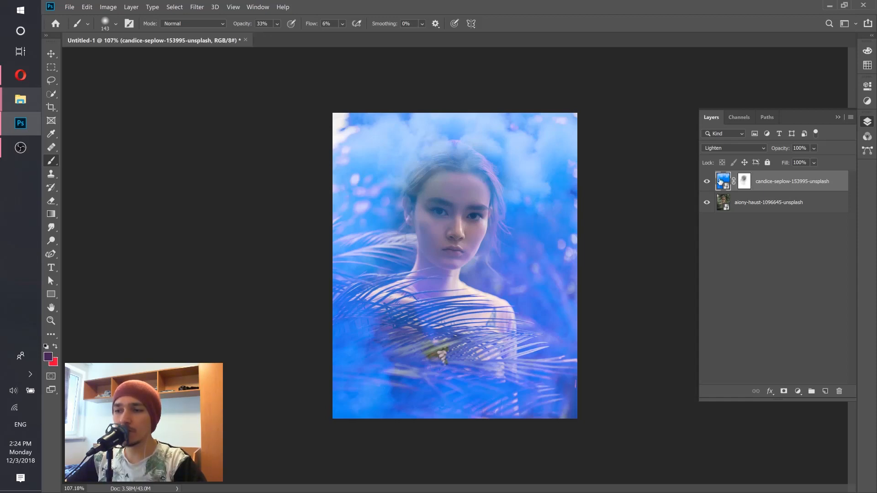
pyautogui.click(111, 9)
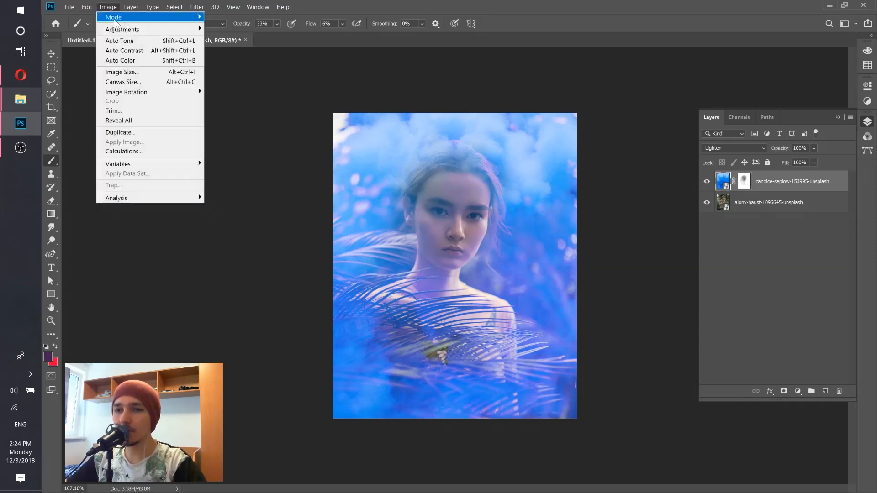
pyautogui.moveTo(122, 27)
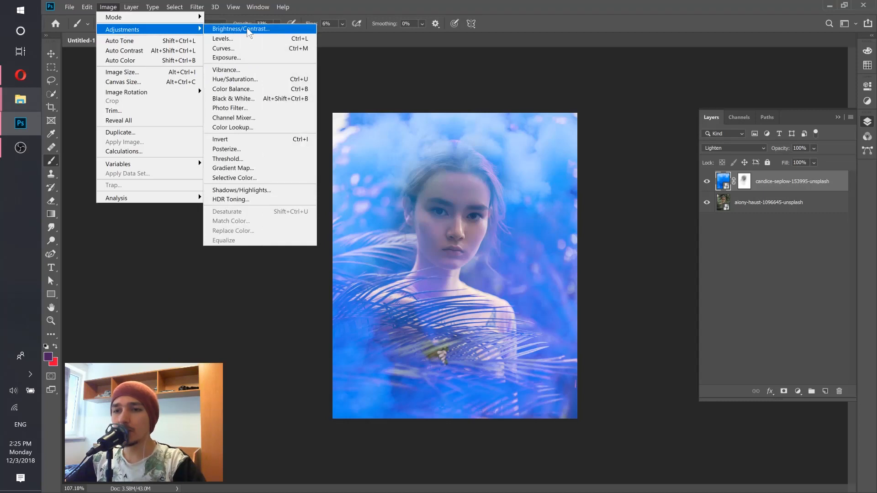
pyautogui.click(238, 70)
pyautogui.moveTo(209, 141); pyautogui.dragTo(186, 139)
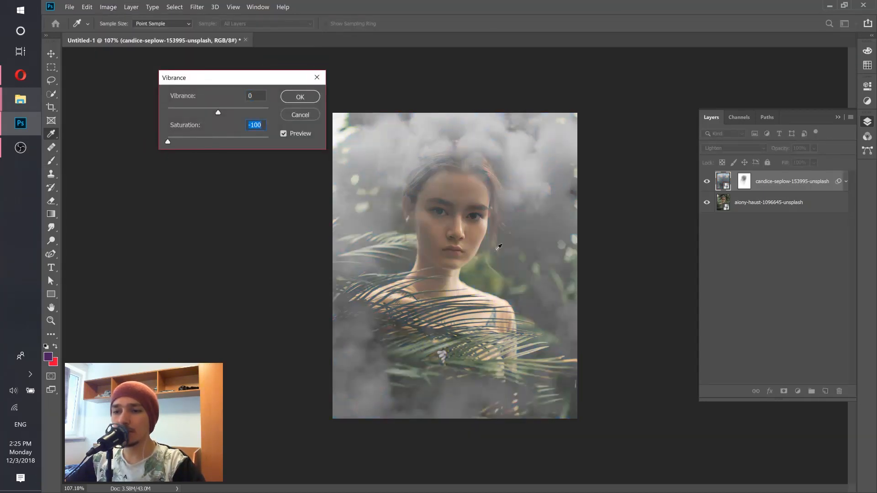
pyautogui.press('b')
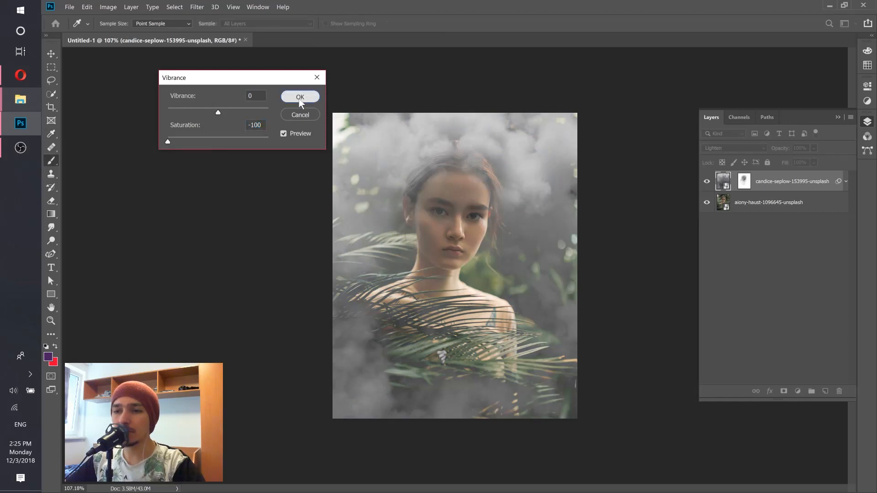
pyautogui.click(300, 97)
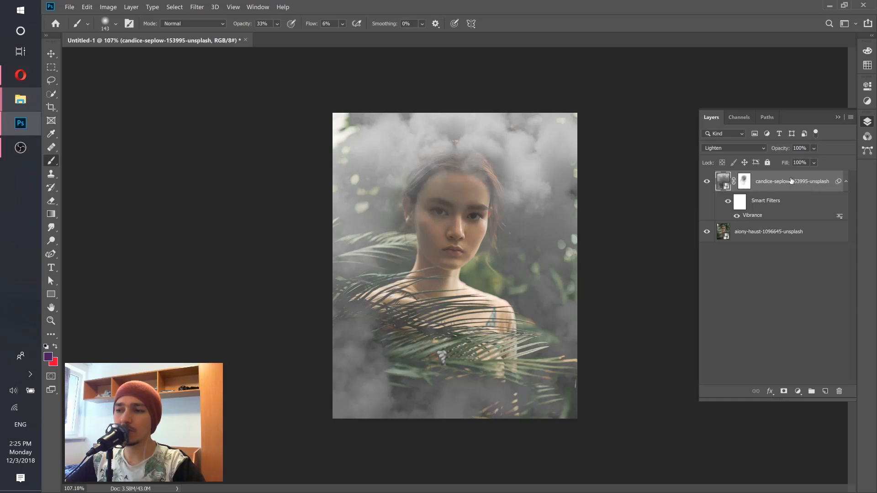
# - Duplicate the grey smoke layer and move the copy down over the woman's shoulders and the palm leaves
pyautogui.rightClick(822, 175)
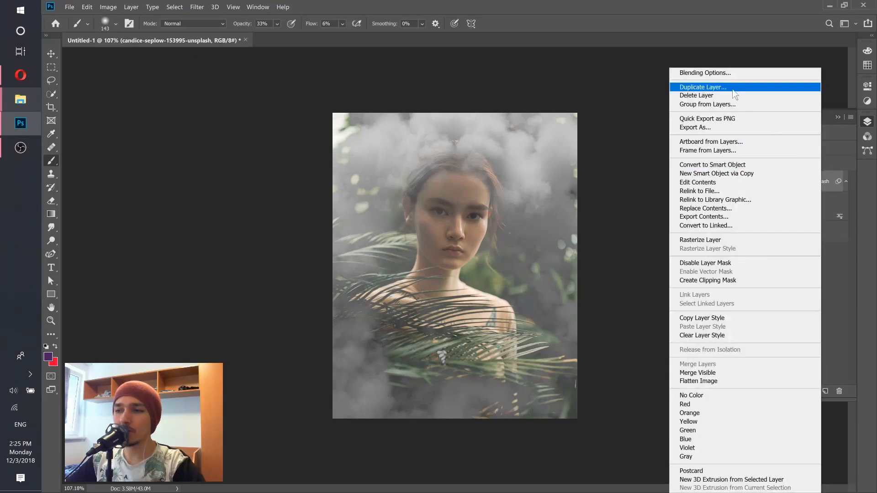
pyautogui.click(733, 91)
pyautogui.click(539, 139)
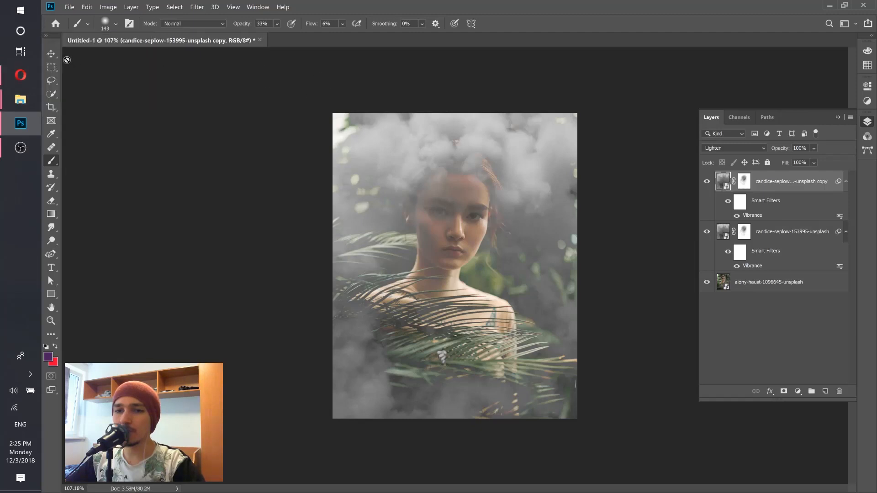
pyautogui.click(51, 54)
pyautogui.moveTo(414, 183)
pyautogui.mouseDown()
pyautogui.moveTo(475, 201)
pyautogui.moveTo(572, 278)
pyautogui.moveTo(565, 319)
pyautogui.moveTo(577, 326)
pyautogui.moveTo(581, 283)
pyautogui.moveTo(567, 300)
pyautogui.mouseUp()
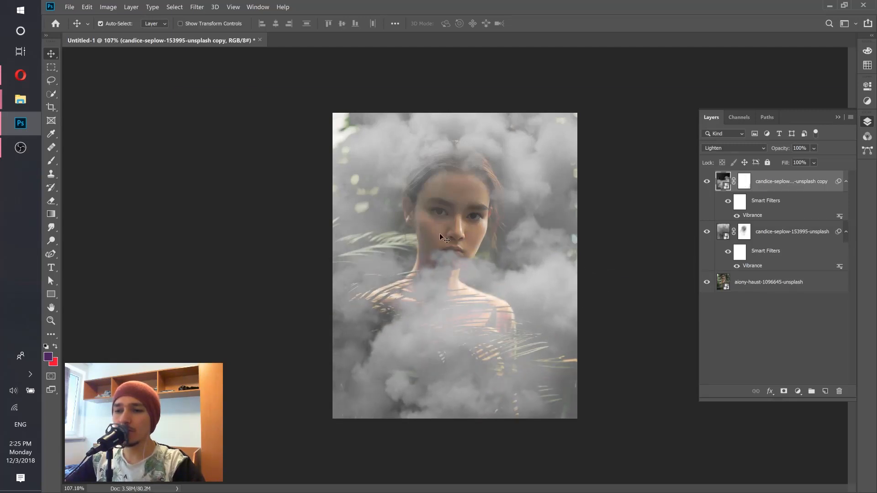
# - Undo the copy's move, the layer duplication and the Vibrance adjustment on the smoke layer
pyautogui.hotkey('ctrl', 'z')
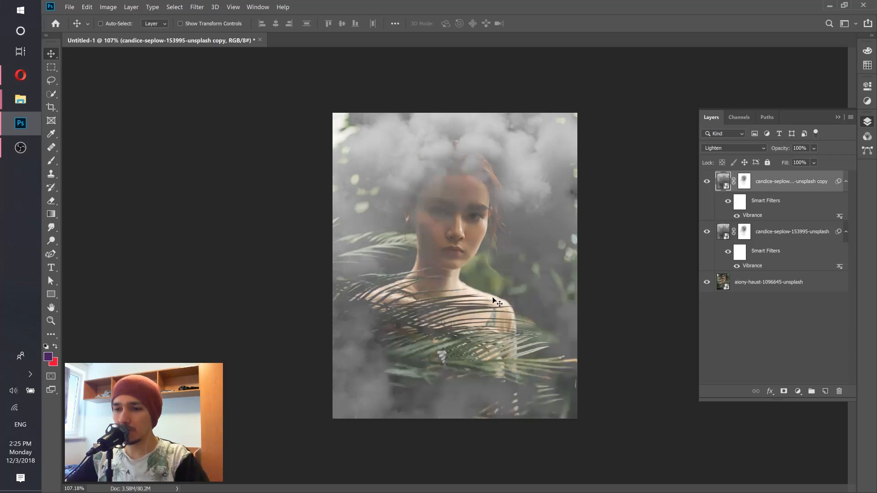
pyautogui.hotkey('ctrl', 'z')
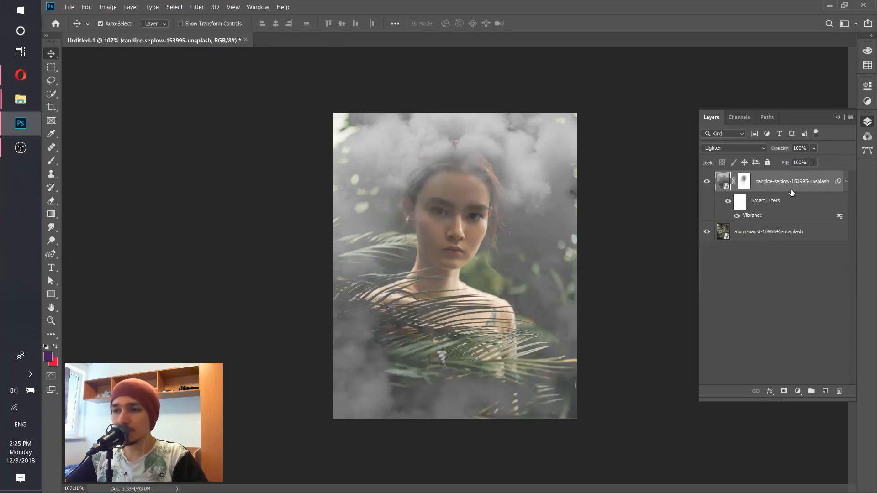
pyautogui.hotkey('ctrl', 'z')
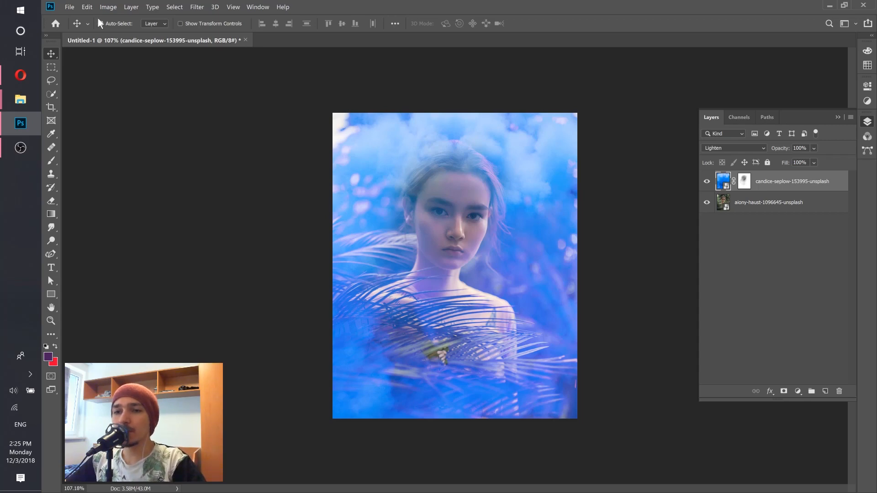
# - Recolour the blue smoke layer purple with a Hue/Saturation adjustment, setting the hue to +65
pyautogui.click(106, 8)
pyautogui.moveTo(124, 29)
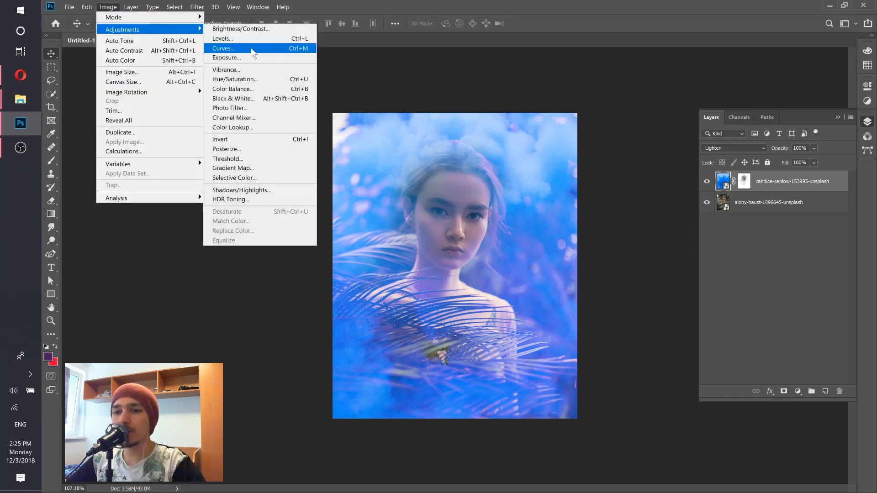
pyautogui.click(232, 80)
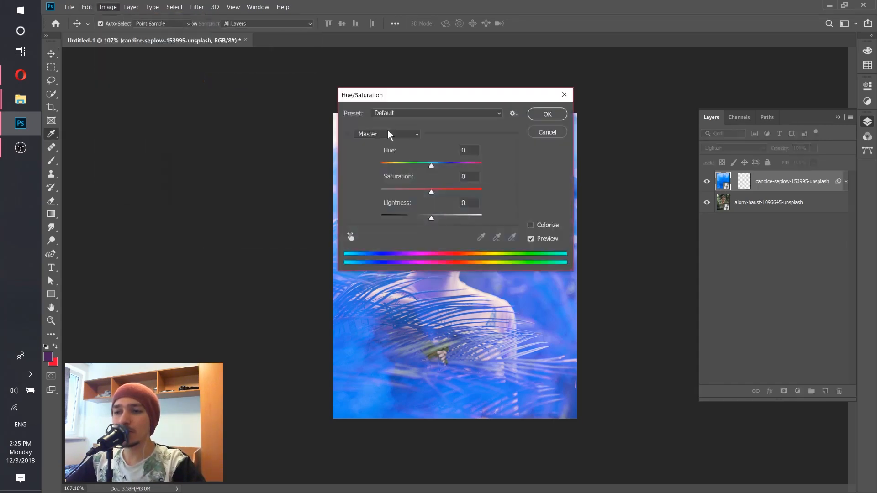
pyautogui.moveTo(416, 99); pyautogui.dragTo(721, 128)
pyautogui.moveTo(737, 195); pyautogui.dragTo(767, 193)
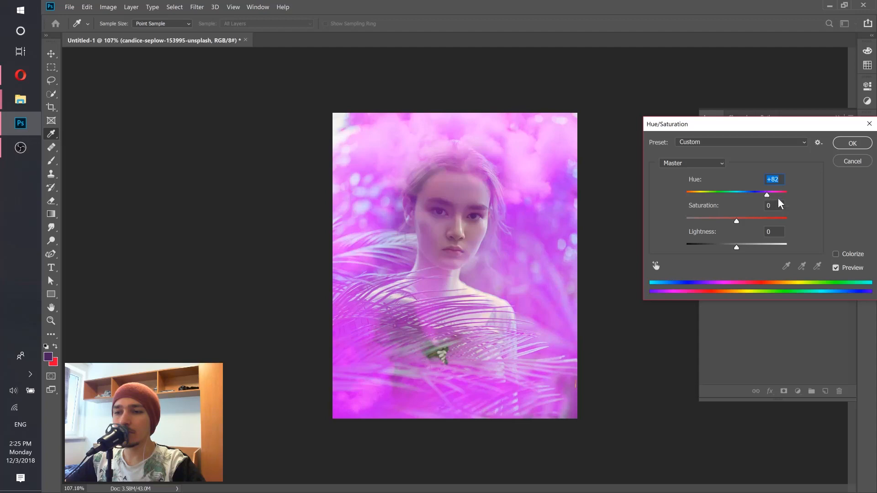
pyautogui.click(778, 192)
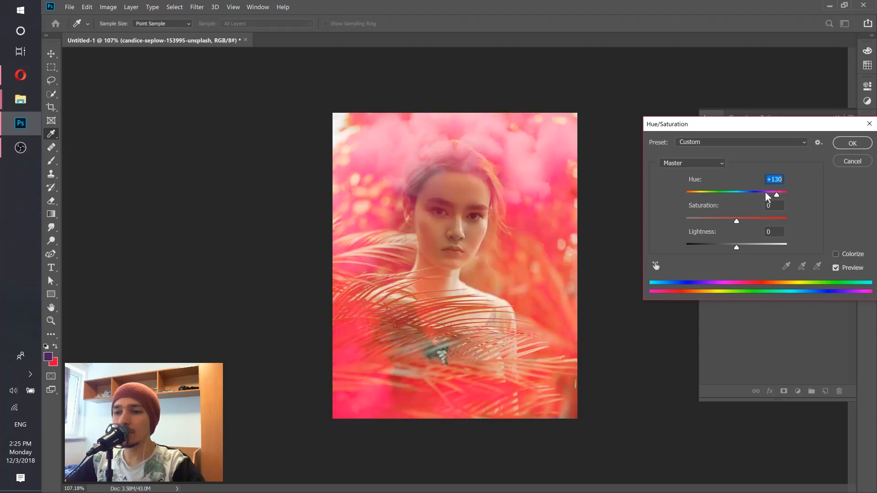
pyautogui.moveTo(765, 191)
pyautogui.mouseDown()
pyautogui.moveTo(709, 193)
pyautogui.moveTo(764, 196)
pyautogui.mouseUp()
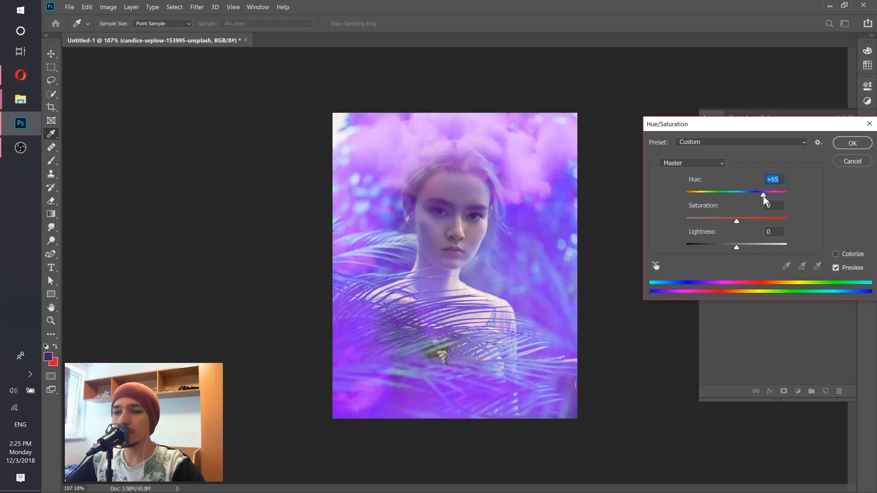
pyautogui.click(853, 143)
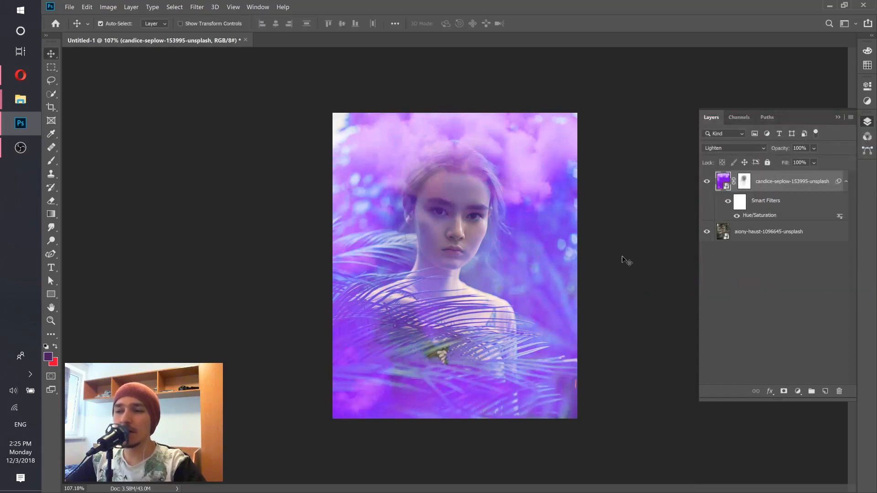
pyautogui.moveTo(824, 158); pyautogui.dragTo(849, 159)
pyautogui.click(774, 291)
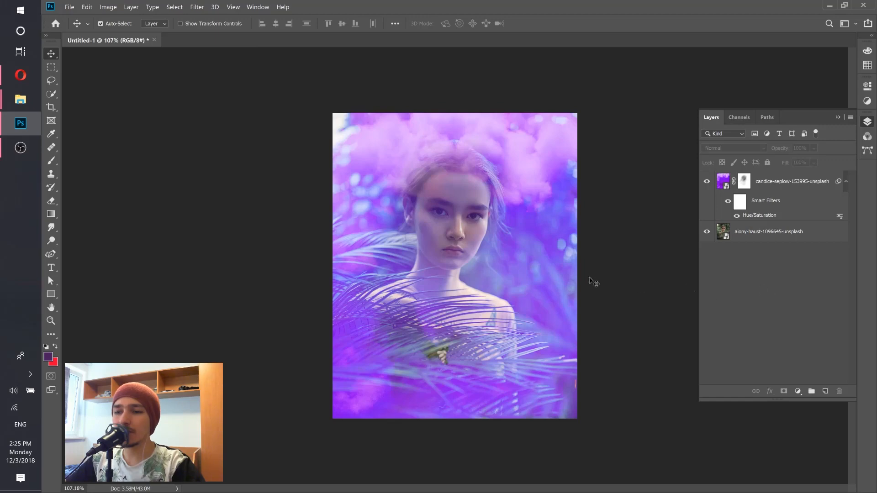
pyautogui.moveTo(445, 206); pyautogui.dragTo(638, 222)
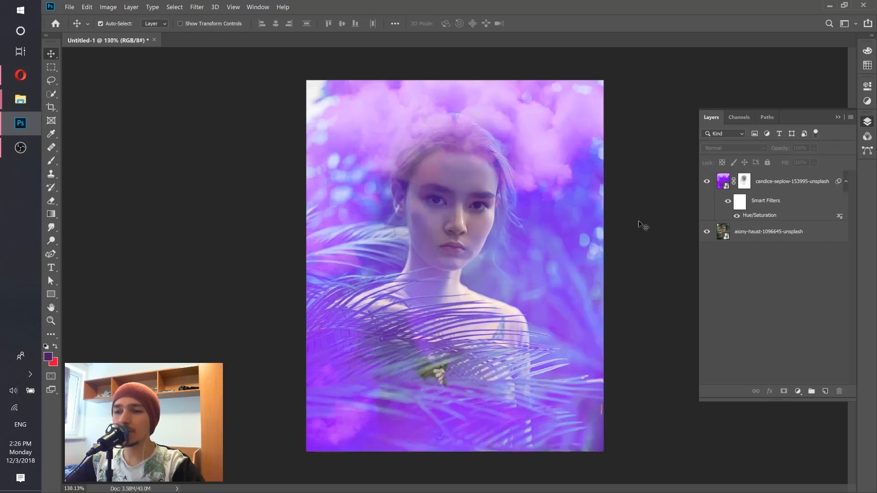
pyautogui.click(744, 181)
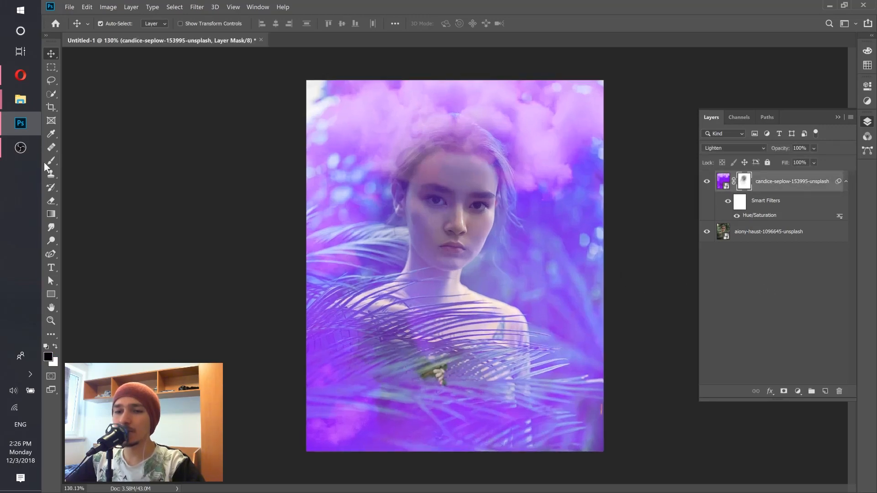
pyautogui.moveTo(48, 160); pyautogui.dragTo(80, 160)
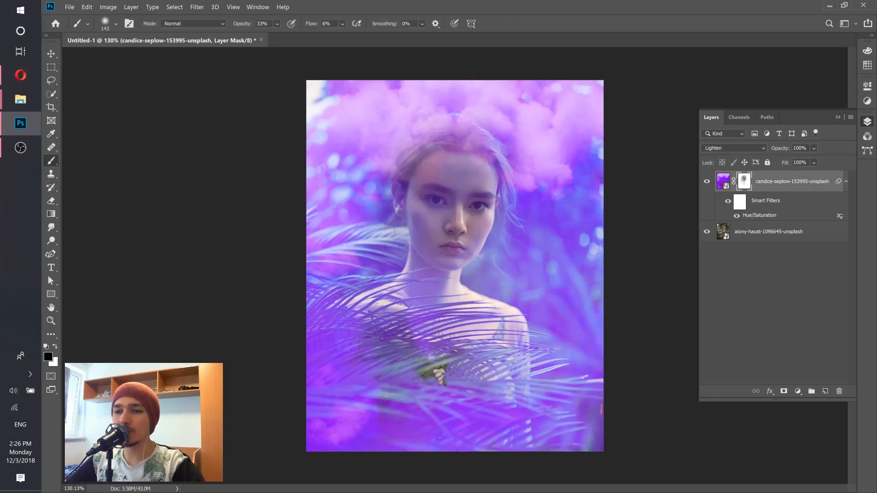
pyautogui.moveTo(483, 278); pyautogui.dragTo(486, 279)
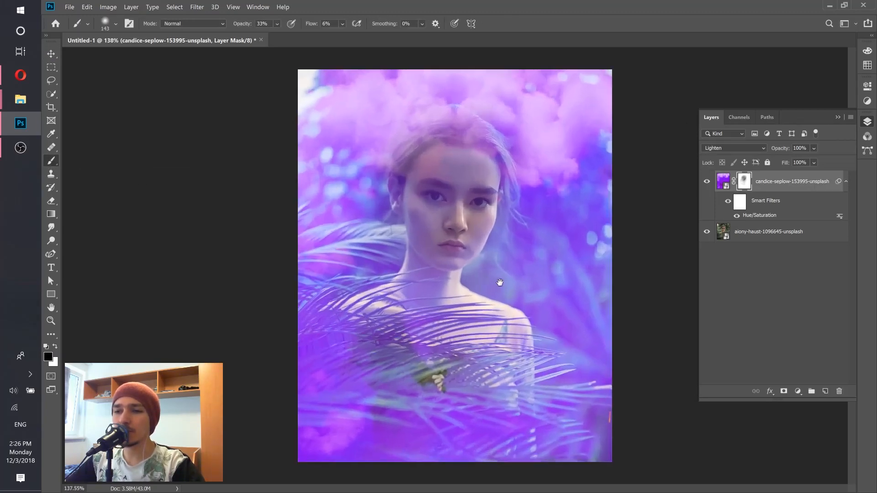
pyautogui.click(50, 53)
# - Duplicate the purple smoke layer and move the copy down over the woman's shoulders and the palm leaves
pyautogui.rightClick(797, 174)
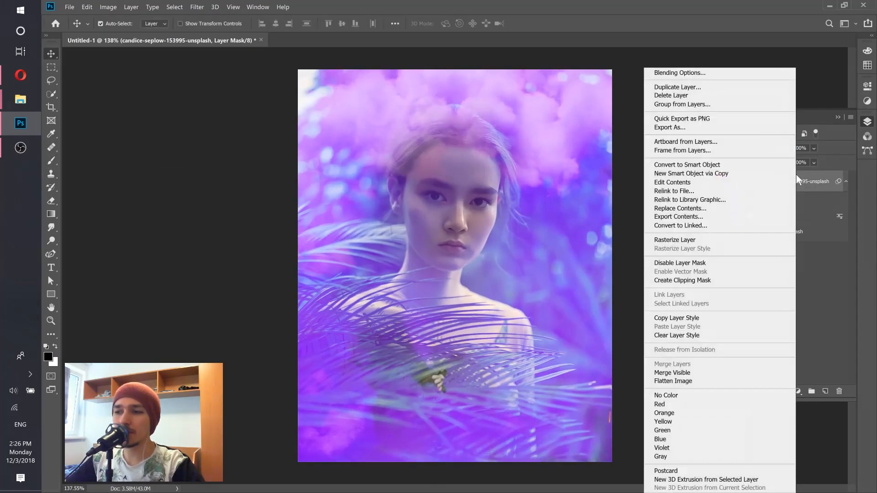
pyautogui.click(681, 88)
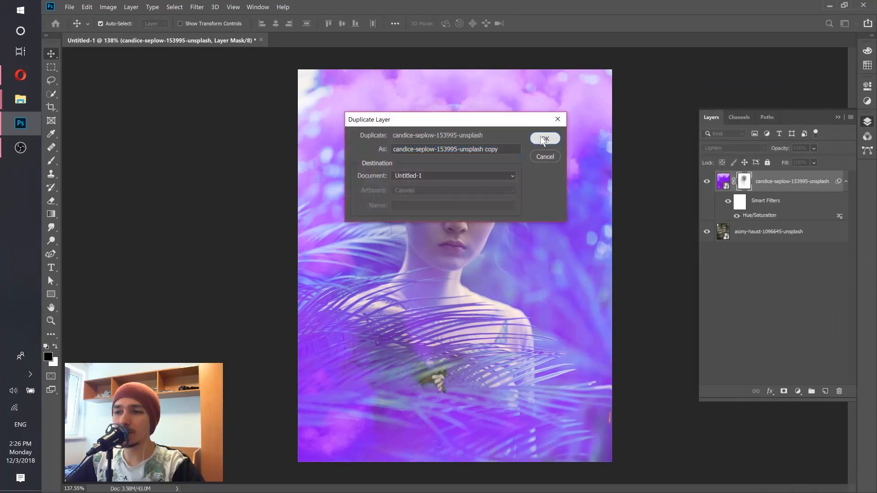
pyautogui.click(543, 140)
pyautogui.moveTo(399, 210); pyautogui.dragTo(621, 375)
pyautogui.moveTo(566, 338); pyautogui.dragTo(519, 307)
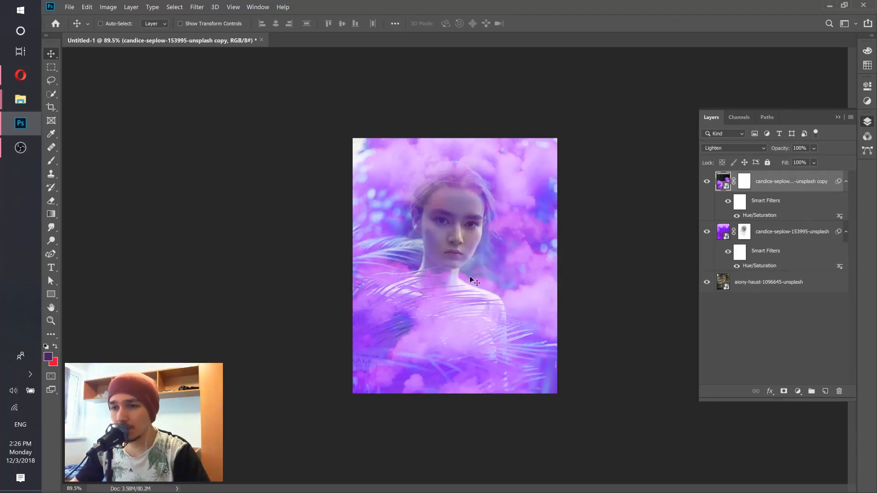
pyautogui.scroll(3, 470, 276)
pyautogui.scroll(-1, 464, 272)
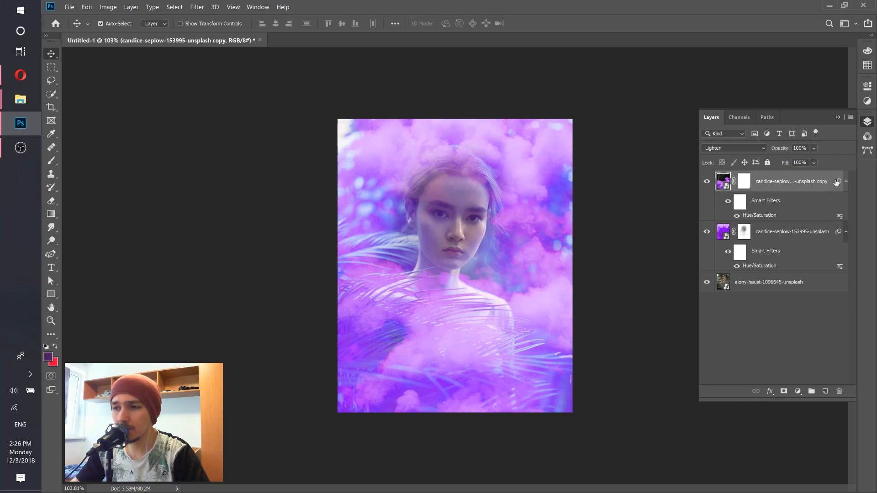
# - Group the two smoke layers and add a layer mask to the group
pyautogui.keyDown('shift'); pyautogui.click(831, 231); pyautogui.keyUp('shift')
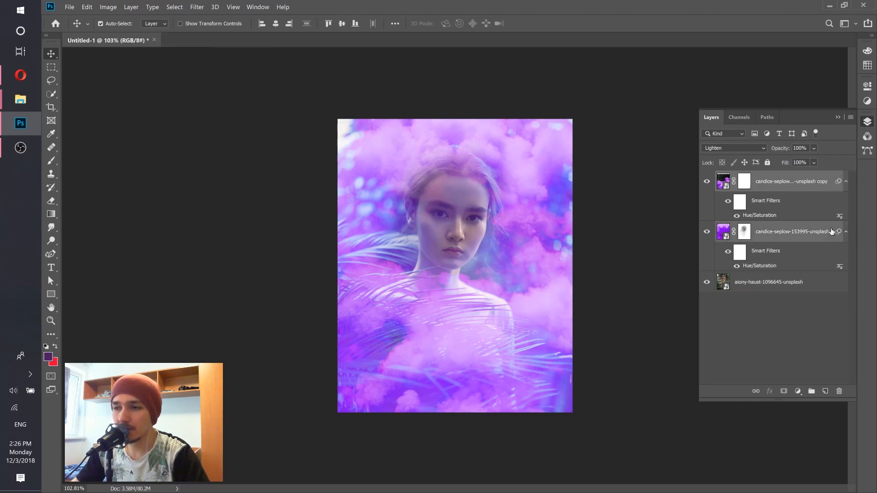
pyautogui.click(812, 392)
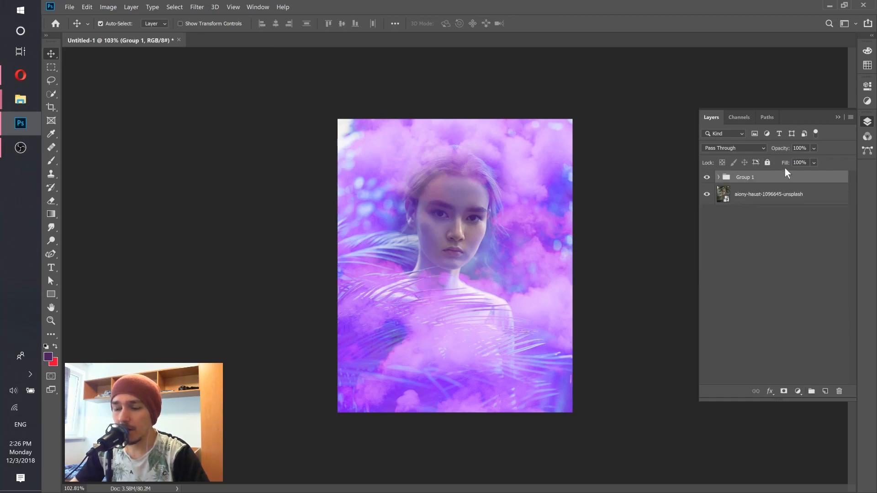
pyautogui.click(785, 391)
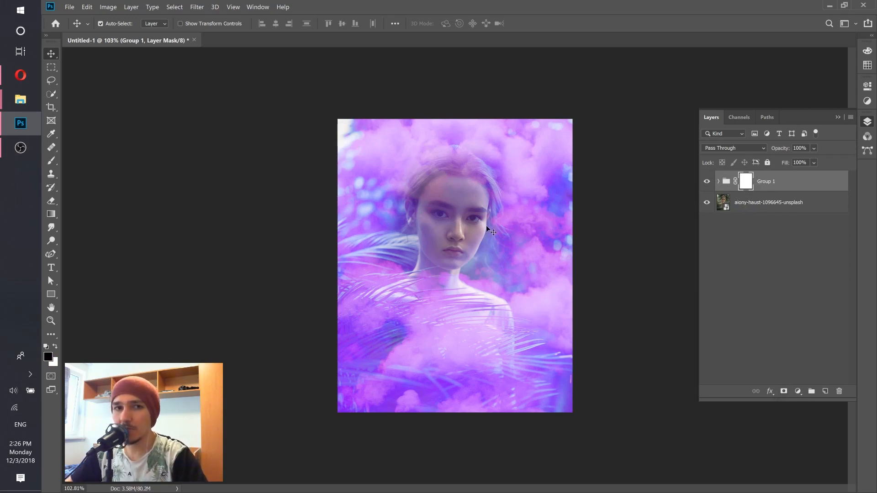
pyautogui.click(718, 183)
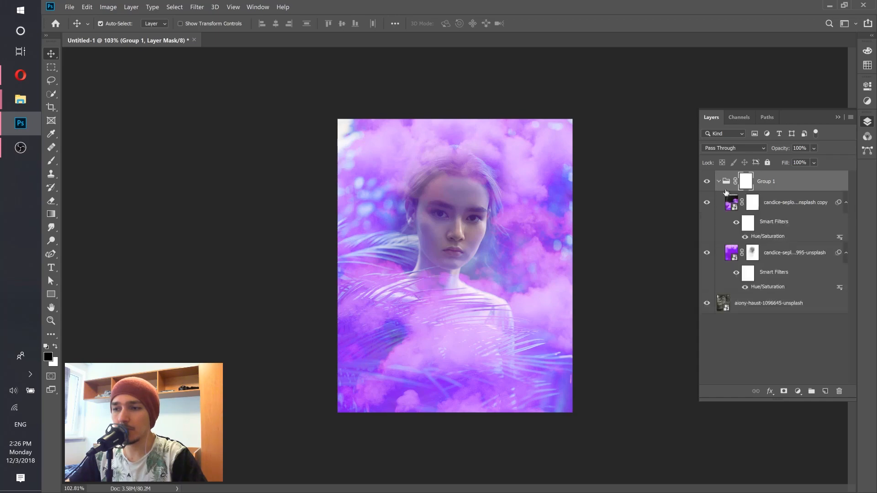
pyautogui.click(718, 182)
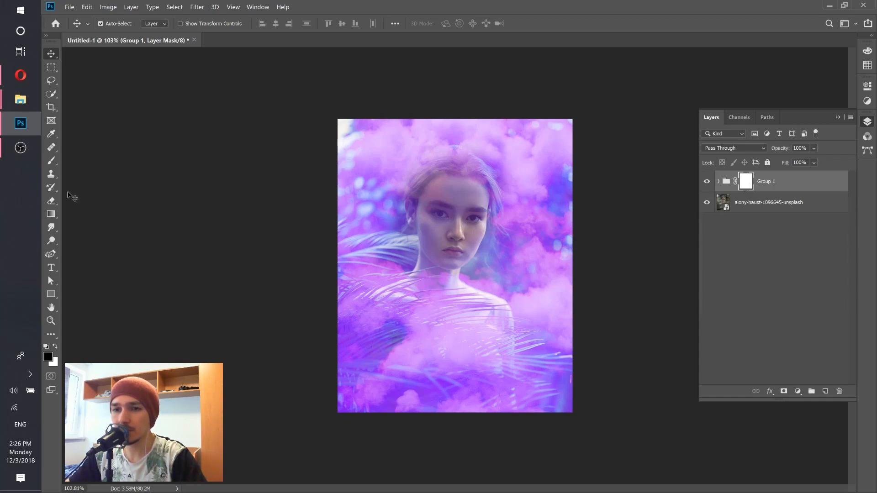
# - Paint black on the group's mask with a soft brush at 33% opacity and 6% flow, thinning the smoke over the woman's neck, shoulders and head
pyautogui.moveTo(53, 157); pyautogui.dragTo(75, 161)
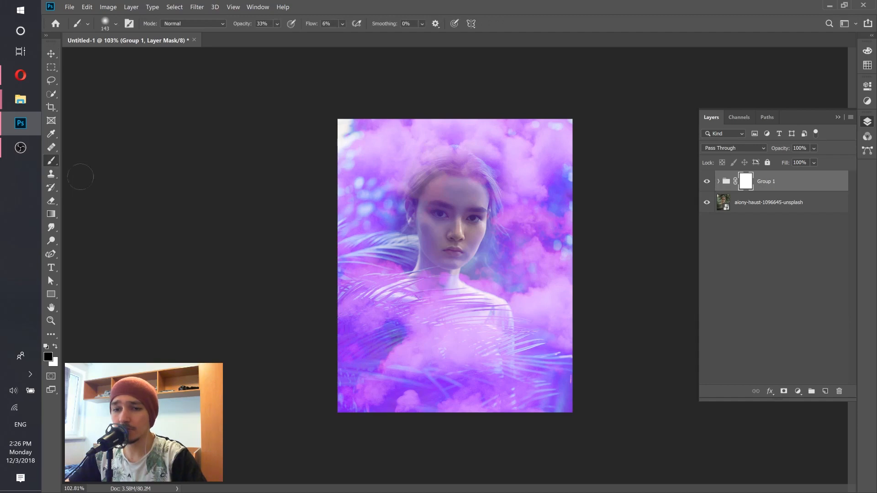
pyautogui.keyDown('ctrl'); pyautogui.click(444, 265); pyautogui.keyUp('ctrl')
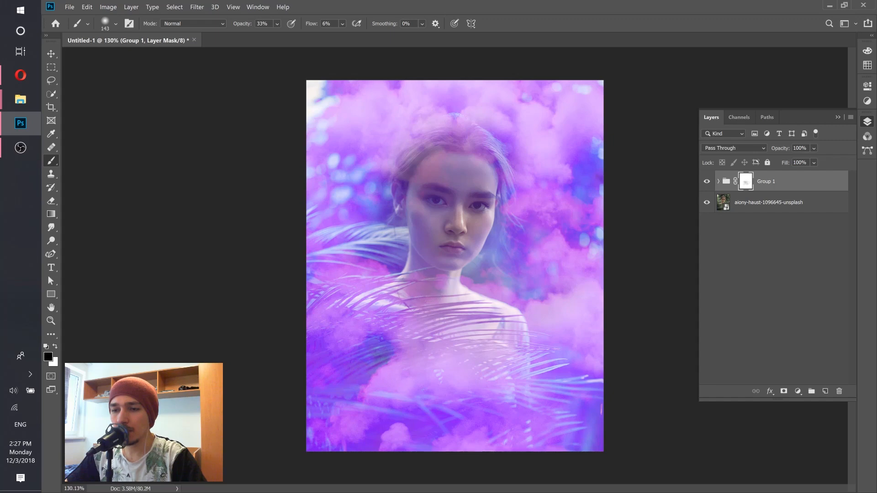
pyautogui.scroll(3, 458, 315)
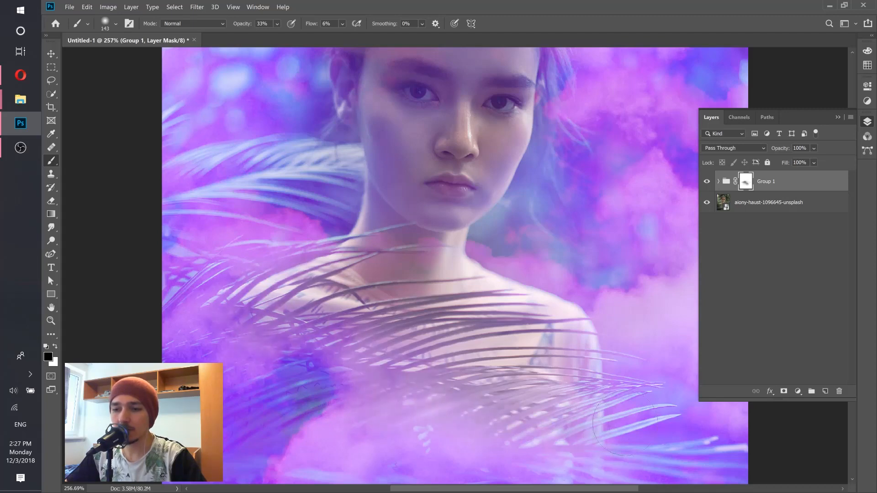
pyautogui.moveTo(451, 305); pyautogui.dragTo(434, 305)
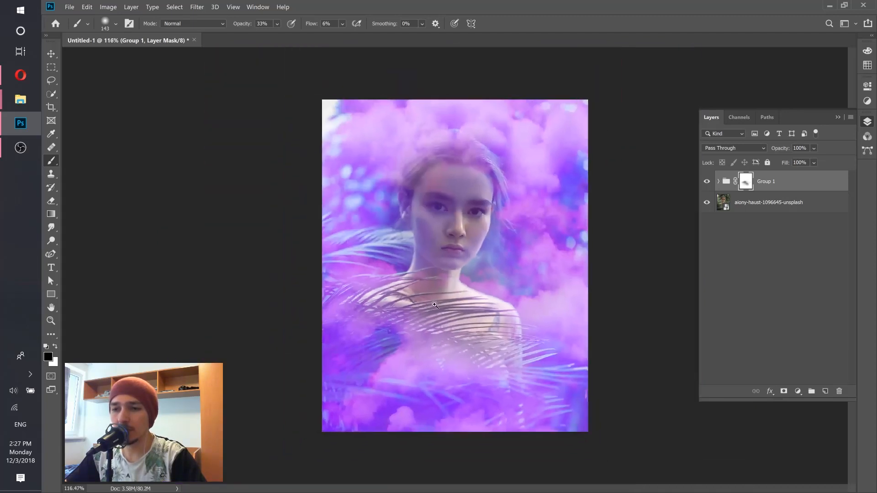
pyautogui.moveTo(446, 201); pyautogui.dragTo(452, 201)
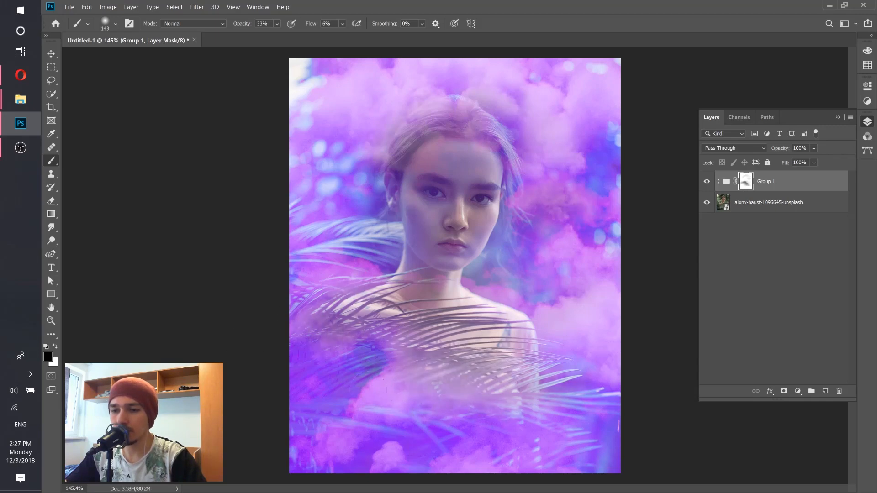
# - Disable and re-enable the smoke group's layer mask to compare the portrait before and after masking
pyautogui.scroll(-4, 671, 255)
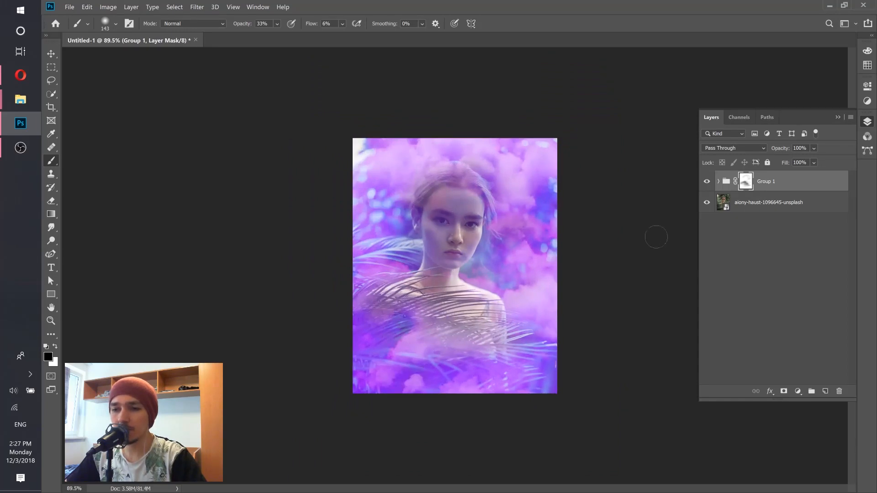
pyautogui.rightClick(748, 184)
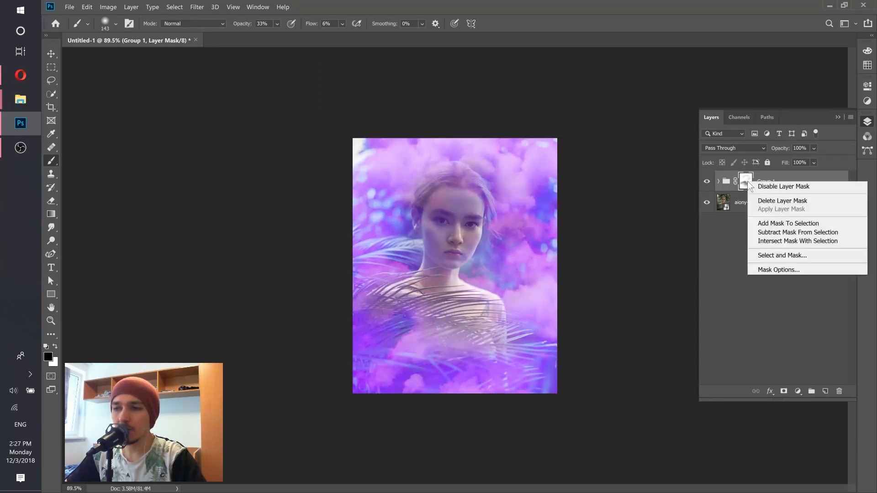
pyautogui.click(761, 187)
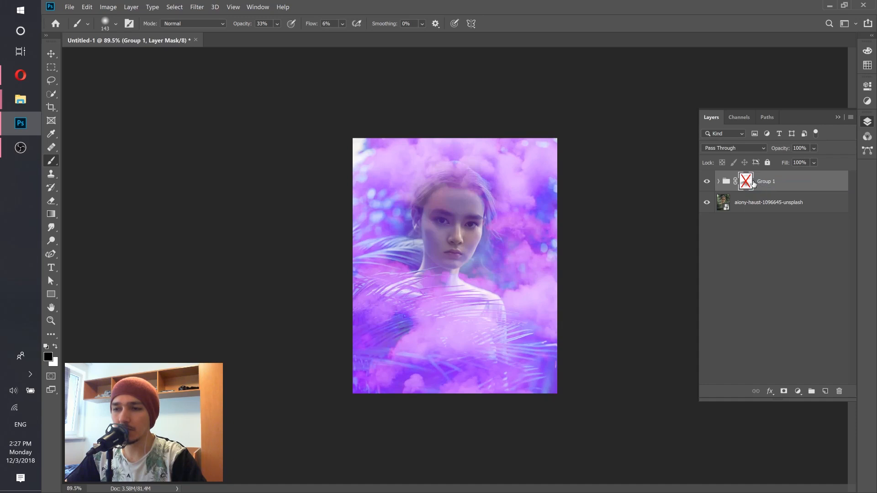
pyautogui.rightClick(746, 183)
pyautogui.click(762, 187)
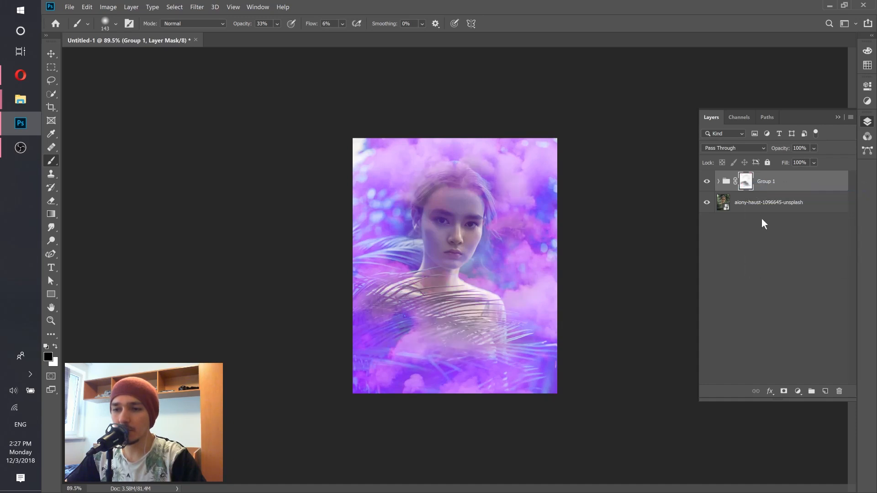
# - Switch to the Opera browser and view the smoke artworks in the Instagram gallery for reference
pyautogui.click(51, 54)
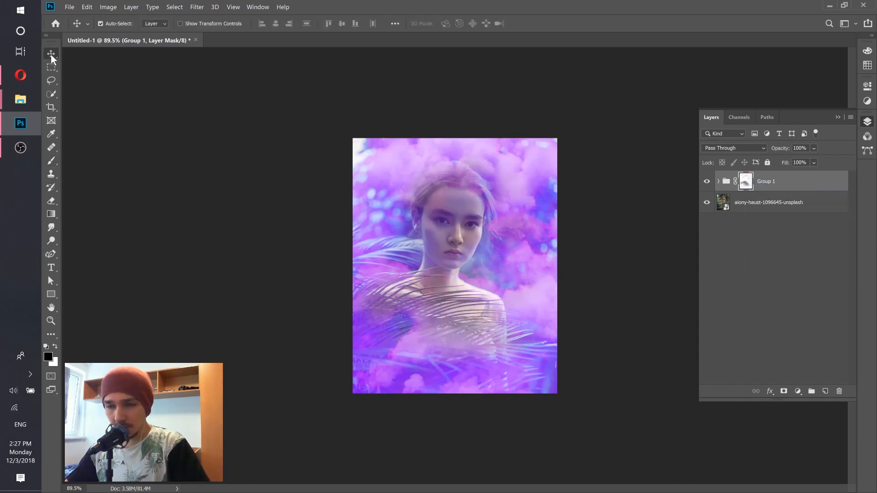
pyautogui.click(24, 83)
pyautogui.click(667, 8)
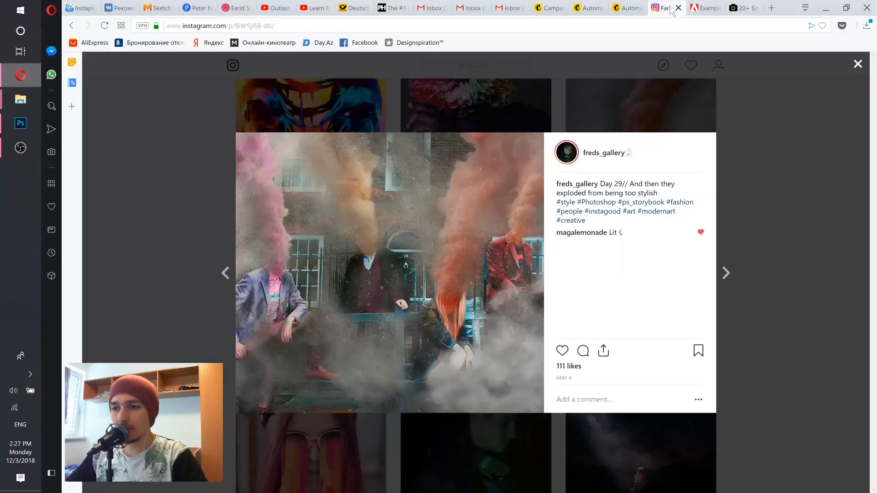
pyautogui.click(807, 203)
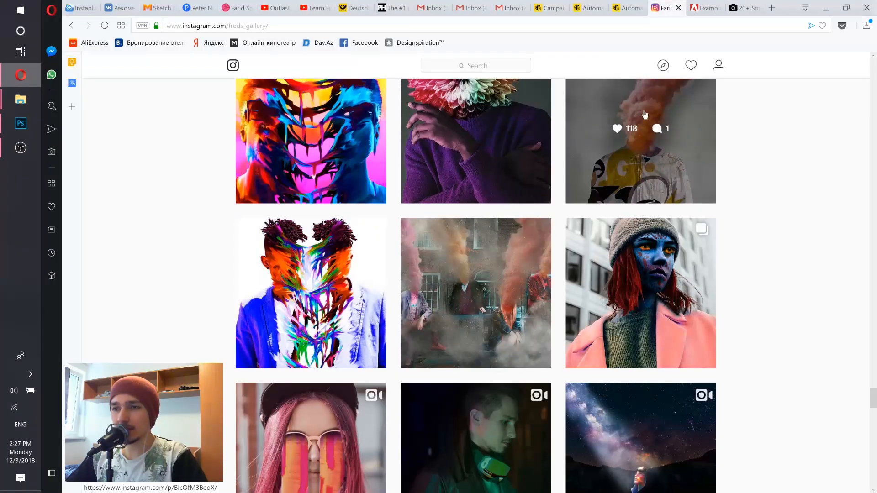
# - Open the Photoshop Projects playlist on the Learn From Fred YouTube channel and look through it for the "Smoke Head" project
pyautogui.click(315, 8)
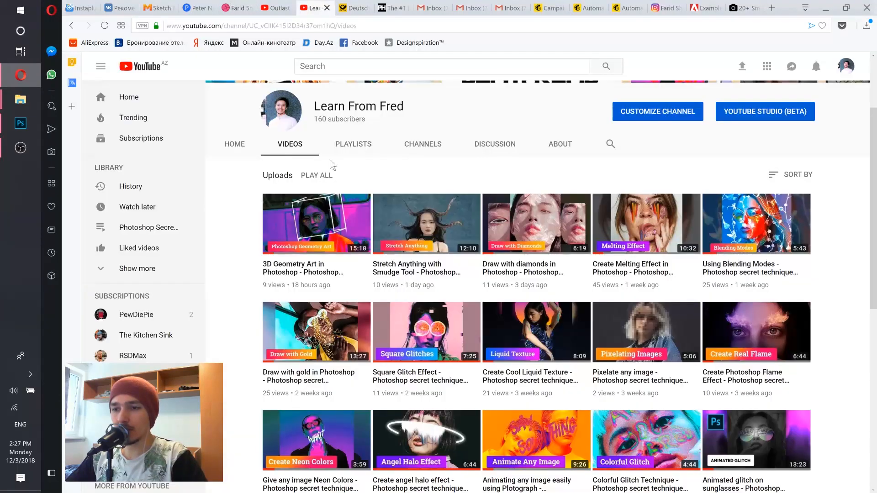
pyautogui.click(358, 145)
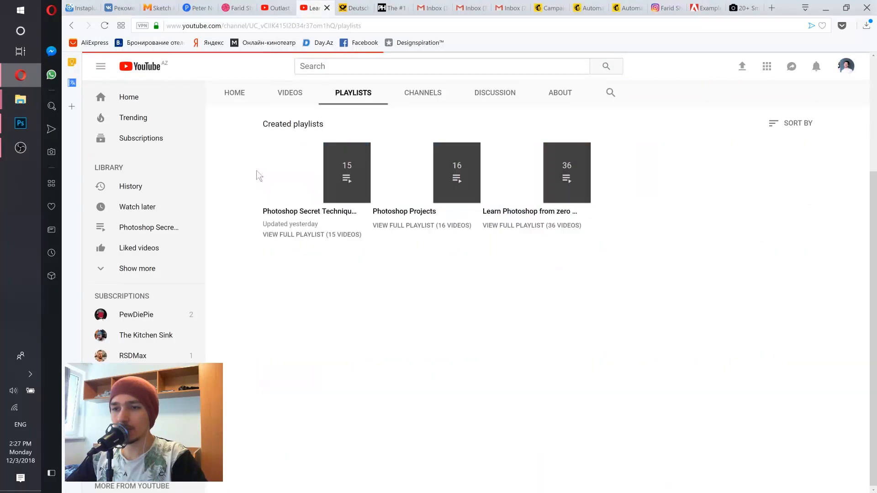
pyautogui.click(416, 211)
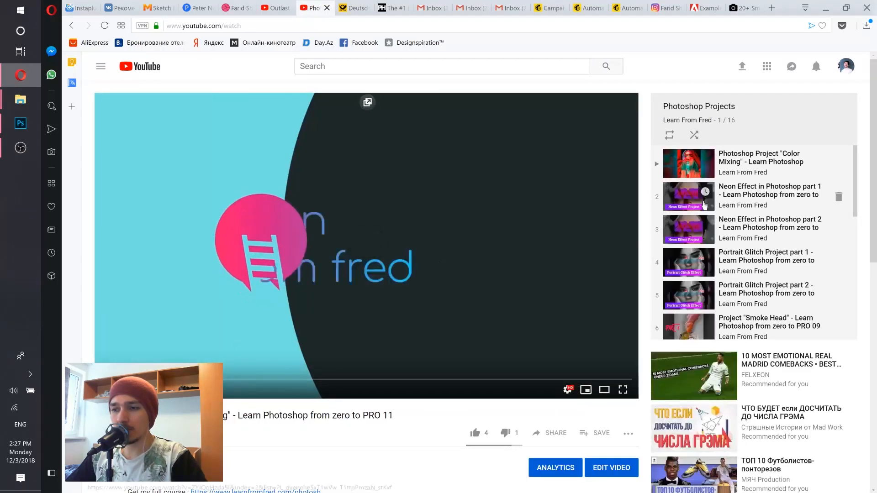
pyautogui.scroll(-1, 704, 205)
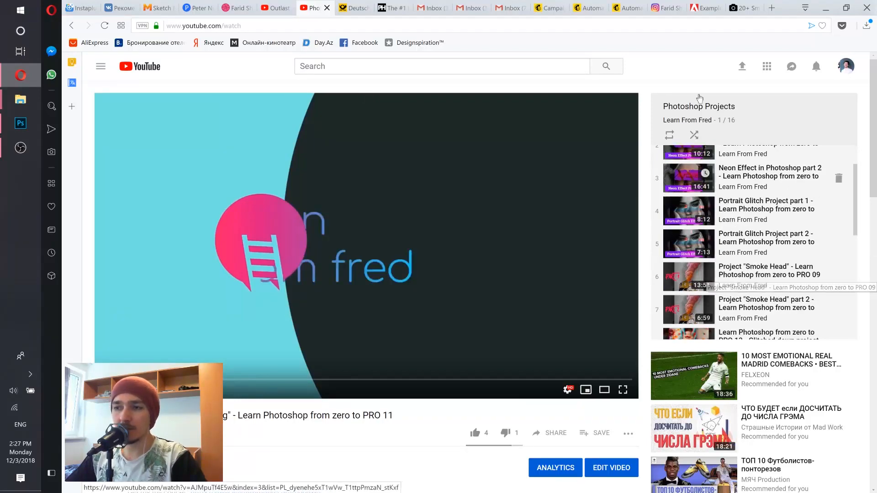
# - View the "Head explosion in colors" smoke artwork on Instagram and return to the YouTube project playlist
pyautogui.click(667, 8)
pyautogui.click(616, 163)
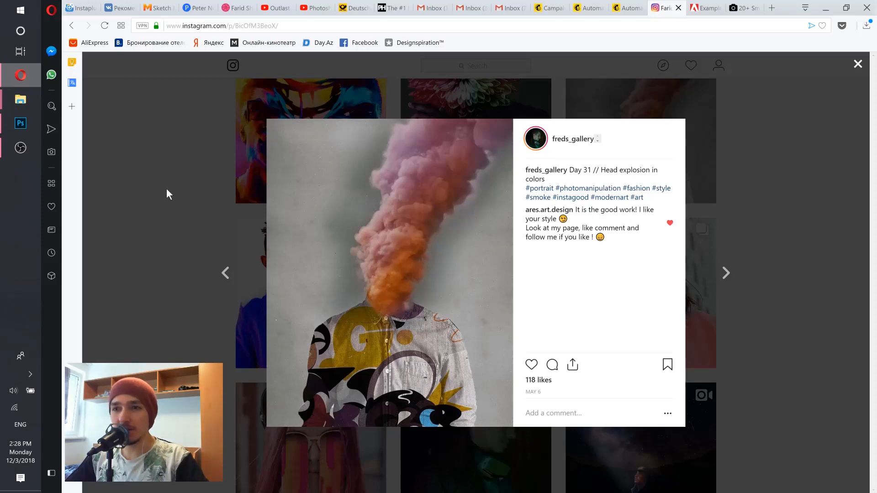
pyautogui.click(314, 8)
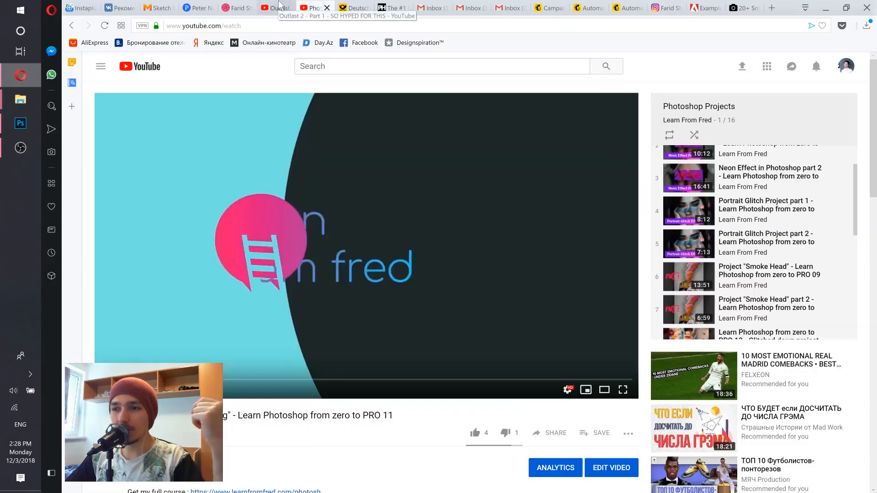
pyautogui.click(278, 7)
pyautogui.click(315, 9)
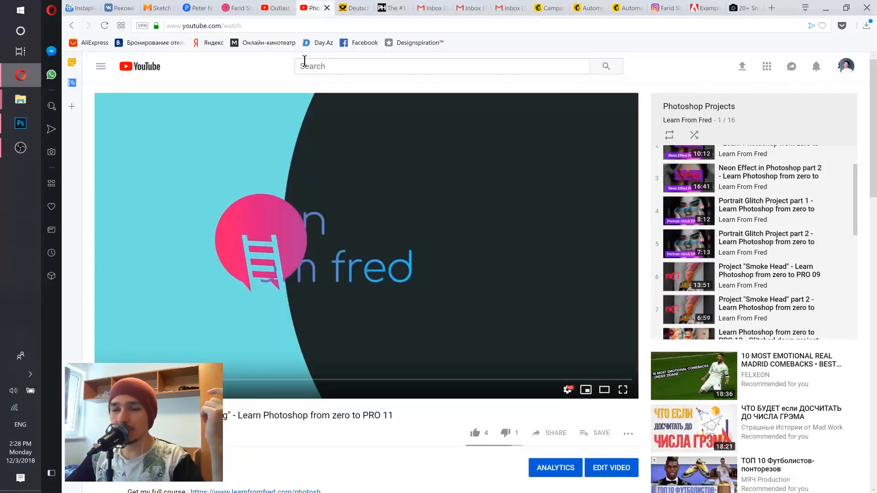